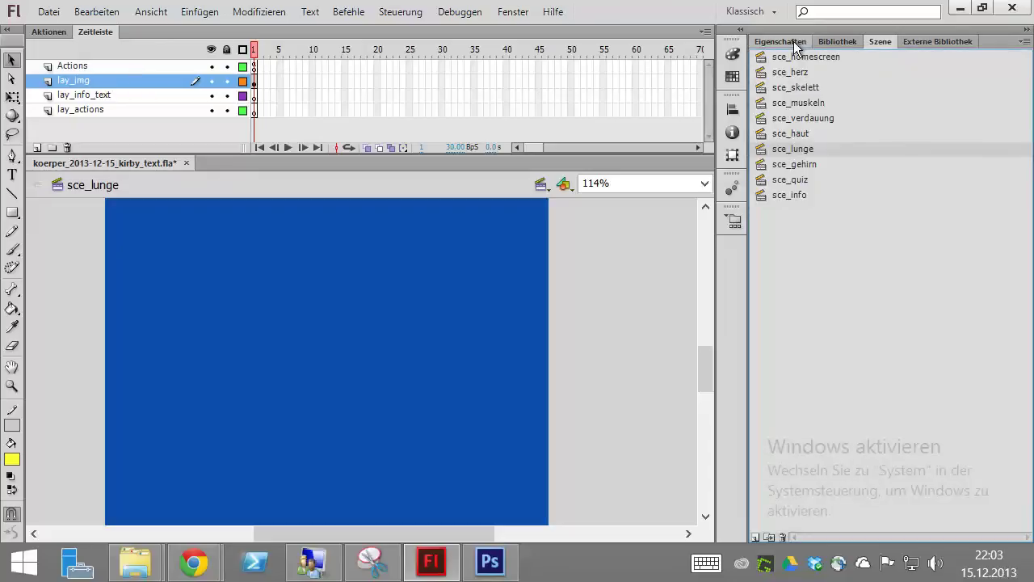
# - Hide and lock the Actions, lay_img and lay_actions layers, leaving lay_info_text active for editing
pyautogui.click(782, 42)
pyautogui.moveTo(700, 365)
pyautogui.mouseDown()
pyautogui.moveTo(704, 398)
pyautogui.moveTo(708, 314)
pyautogui.moveTo(704, 370)
pyautogui.mouseUp()
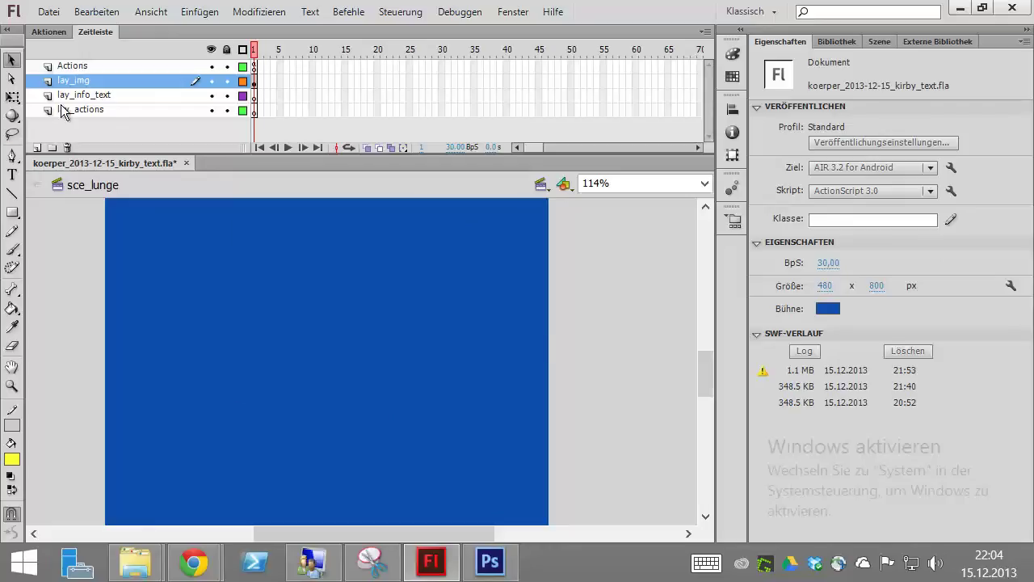
pyautogui.click(82, 85)
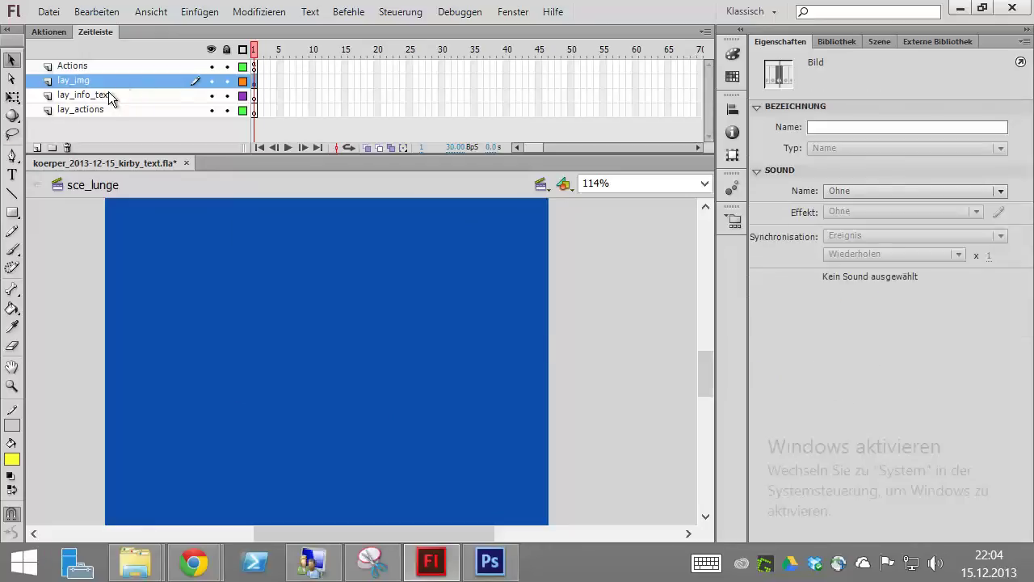
pyautogui.click(110, 94)
pyautogui.click(211, 80)
pyautogui.click(226, 81)
pyautogui.click(226, 66)
pyautogui.click(211, 66)
pyautogui.click(211, 110)
pyautogui.click(226, 109)
# - Draw a dynamic text field about 244 × 161 px in the upper part of the stage on lay_info_text
pyautogui.moveTo(692, 370)
pyautogui.mouseDown()
pyautogui.moveTo(705, 408)
pyautogui.moveTo(695, 378)
pyautogui.mouseUp()
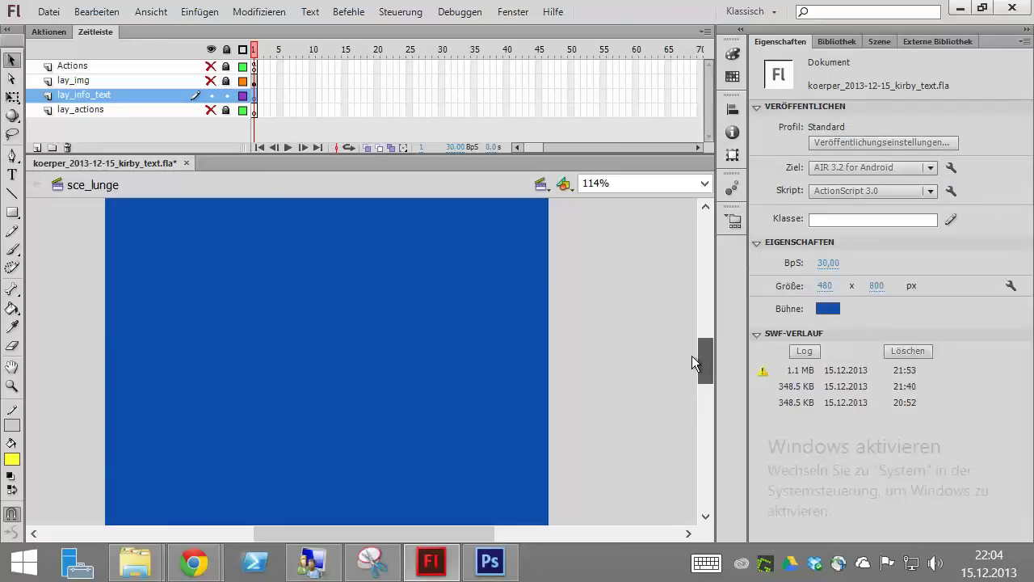
pyautogui.scroll(2, 684, 338)
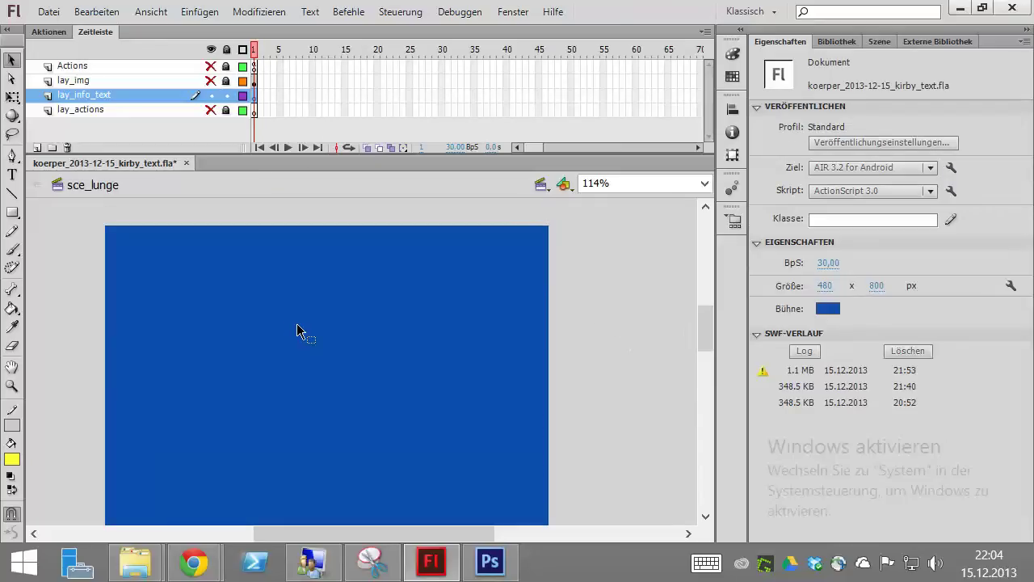
pyautogui.click(12, 174)
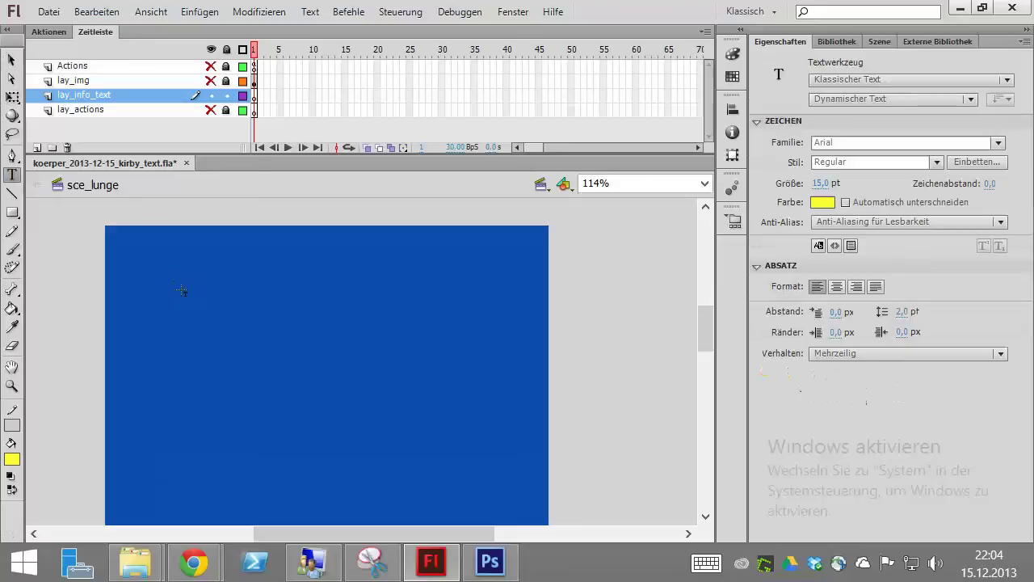
pyautogui.moveTo(168, 254); pyautogui.dragTo(392, 403)
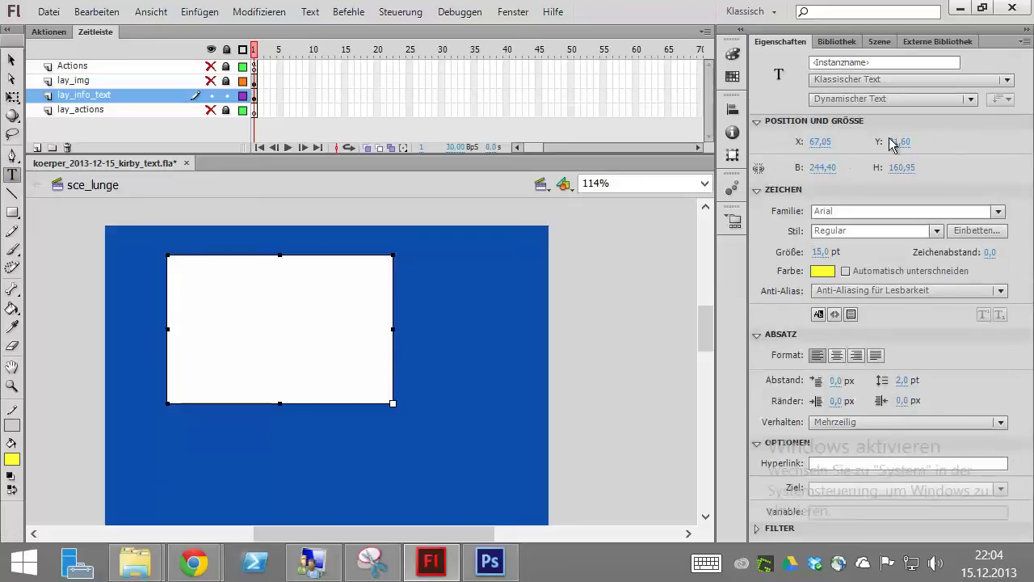
pyautogui.click(976, 100)
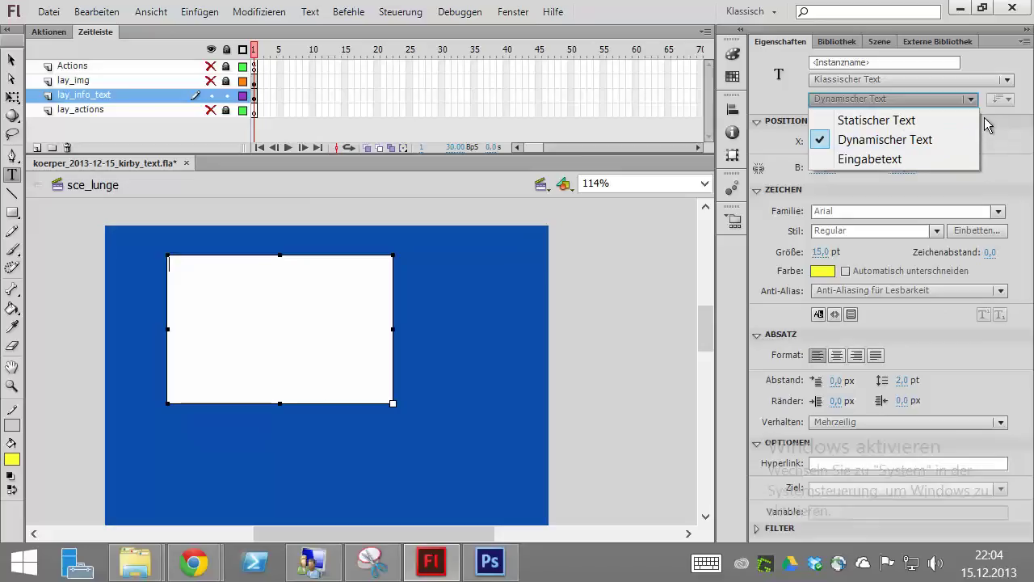
pyautogui.click(993, 122)
pyautogui.click(992, 121)
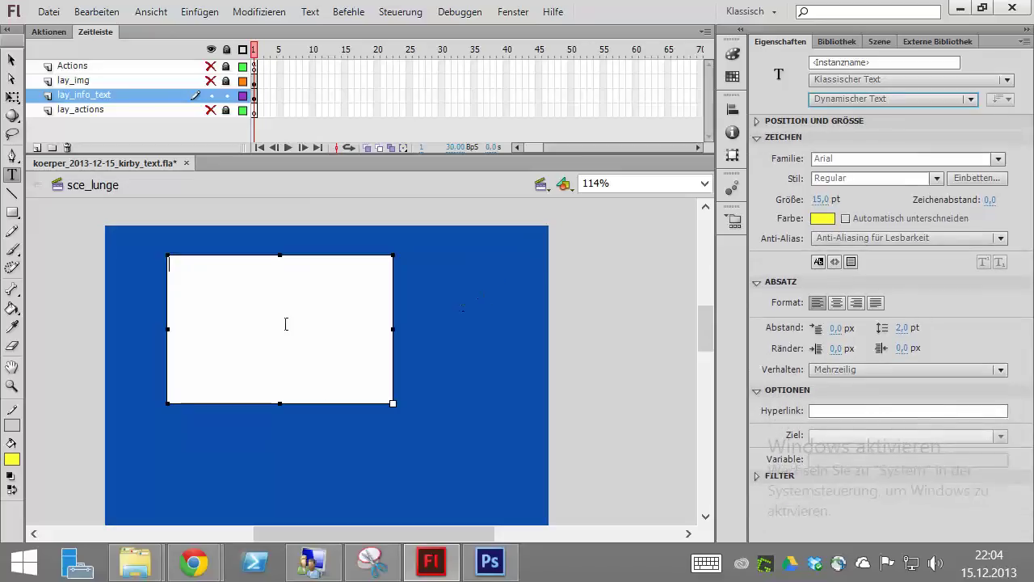
# - Make the empty dynamic text field scrollable by enabling its Bildlauf option
pyautogui.click(17, 62)
pyautogui.click(471, 268)
pyautogui.click(356, 317)
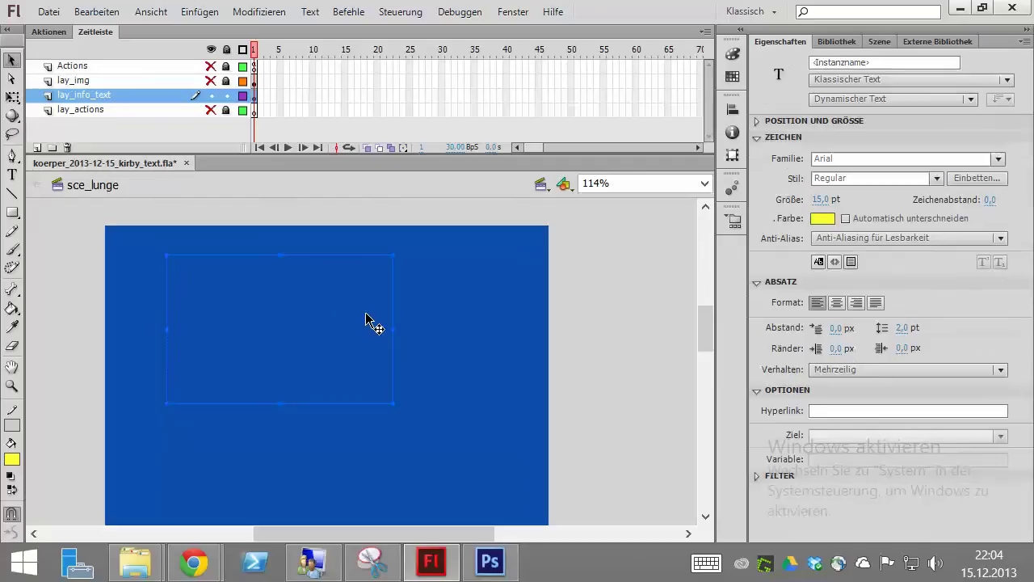
pyautogui.doubleClick(349, 317)
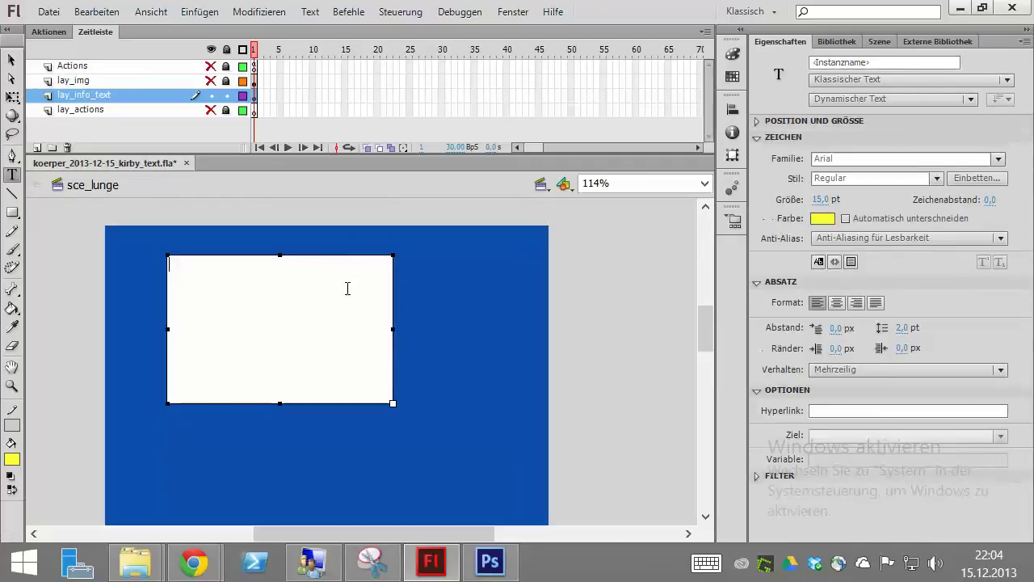
pyautogui.rightClick(327, 287)
pyautogui.press('Escape')
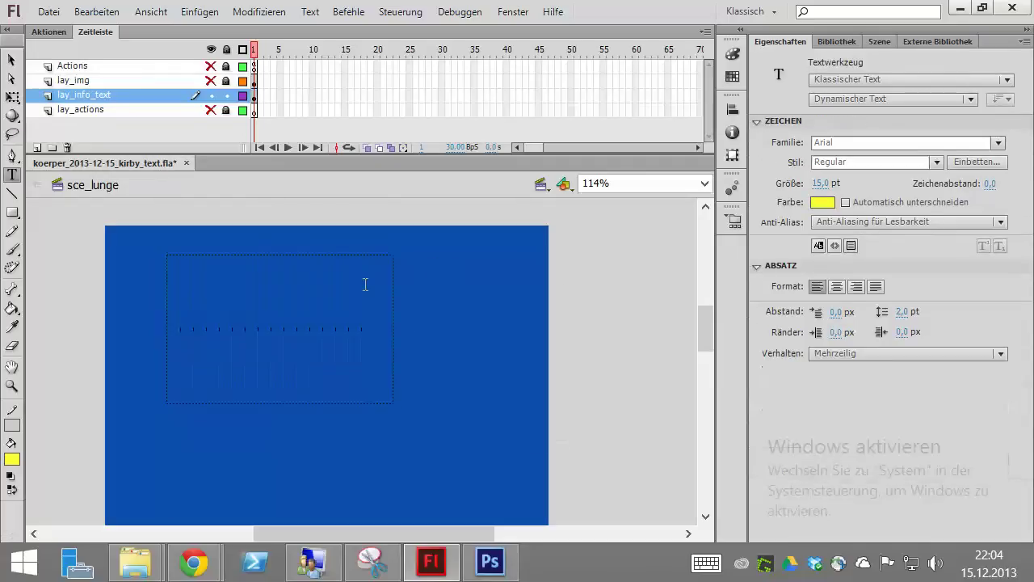
pyautogui.rightClick(321, 296)
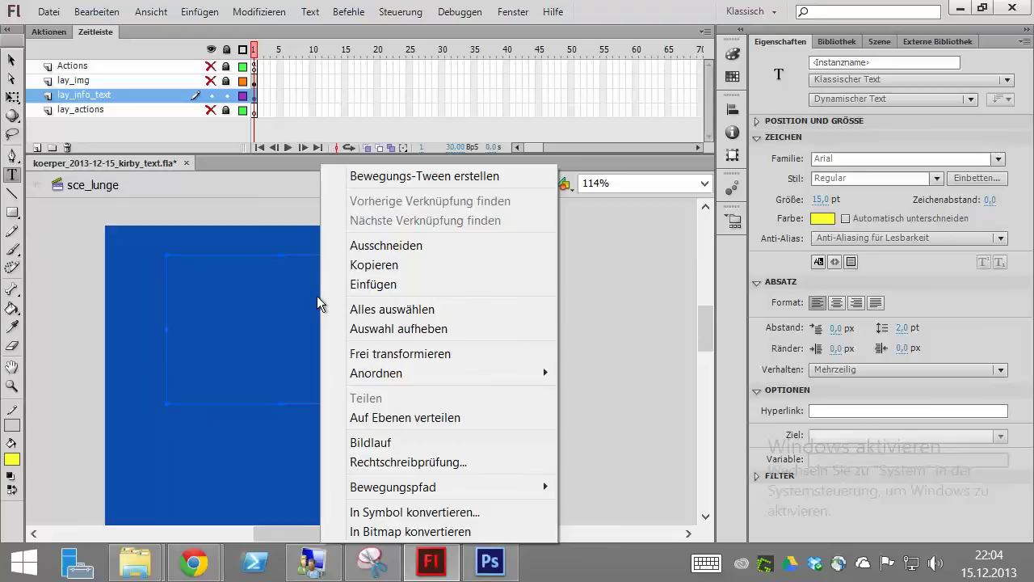
pyautogui.click(356, 443)
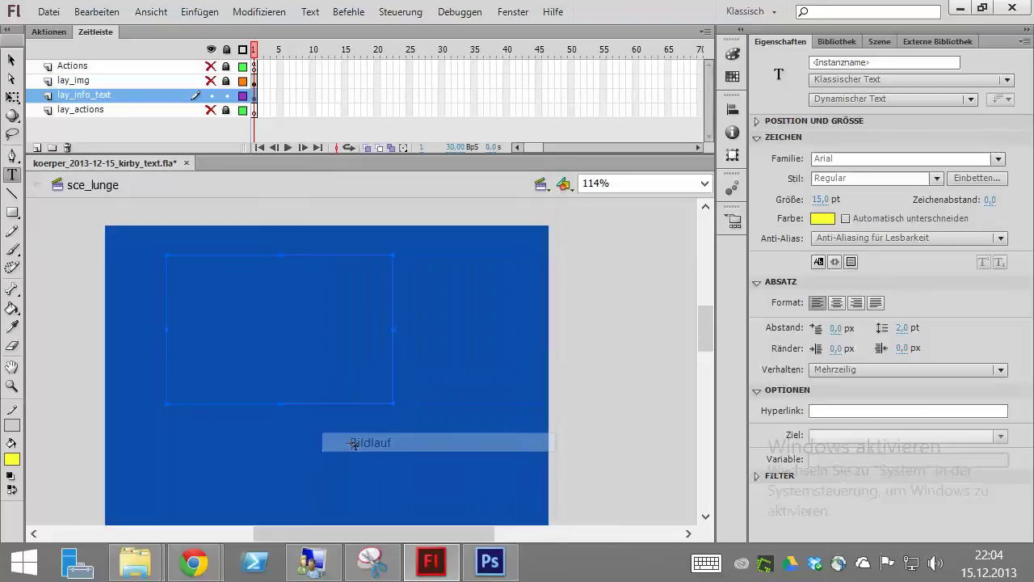
pyautogui.rightClick(296, 318)
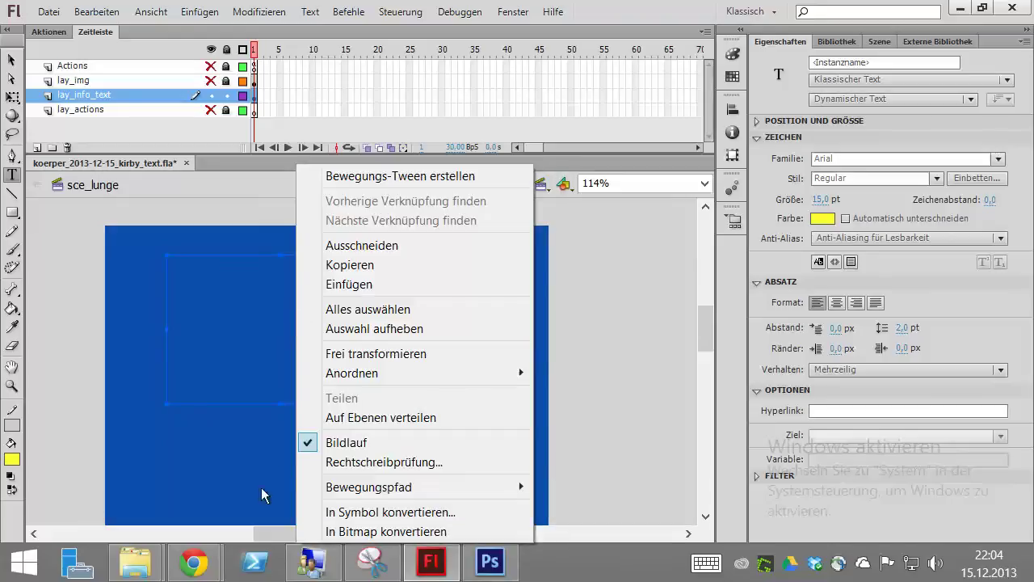
# - Insert the German description of the lungs, ending with its Wikipedia link, into the text field and make the field taller
pyautogui.click(247, 345)
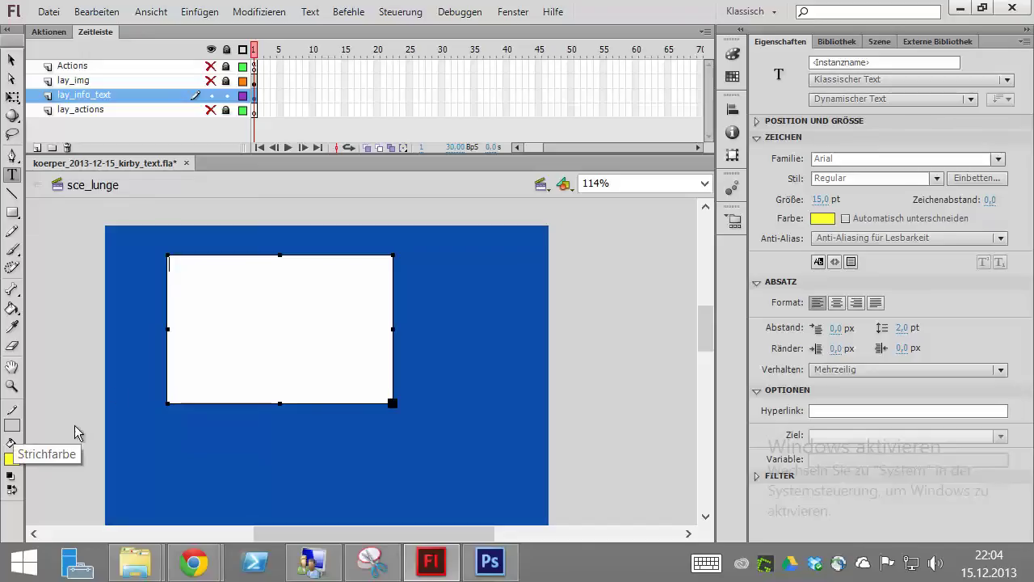
pyautogui.write('Atemluft auf und gibt an die Lunge Kohlendioxid ab, das ausgeatmet wird. Die Gesamtheit des luftleitenden Systems wird als Bronchialsystem bezeichnet. https://de.wikipedia.org/wiki/Lunge')
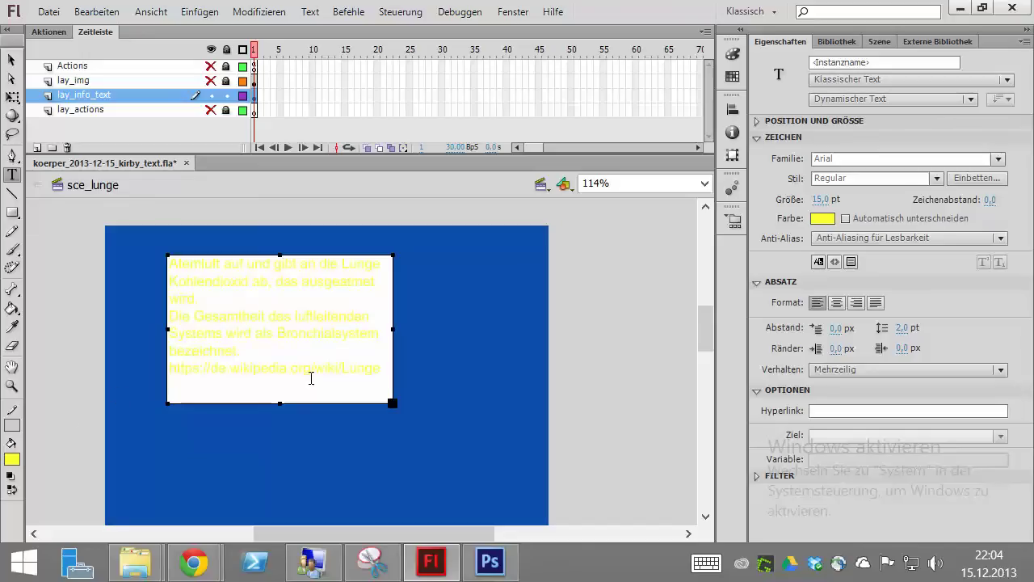
pyautogui.press('Return')
pyautogui.press('Return')
pyautogui.press('Return')
pyautogui.press('Return')
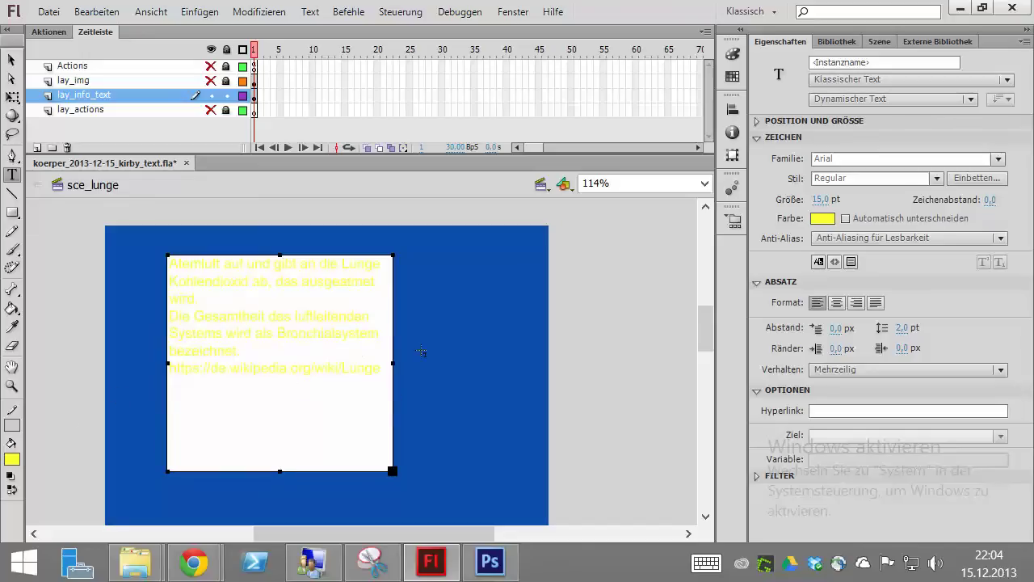
pyautogui.click(422, 352)
pyautogui.click(310, 317)
pyautogui.moveTo(278, 368); pyautogui.dragTo(242, 324)
pyautogui.hotkey('ctrl', 'a')
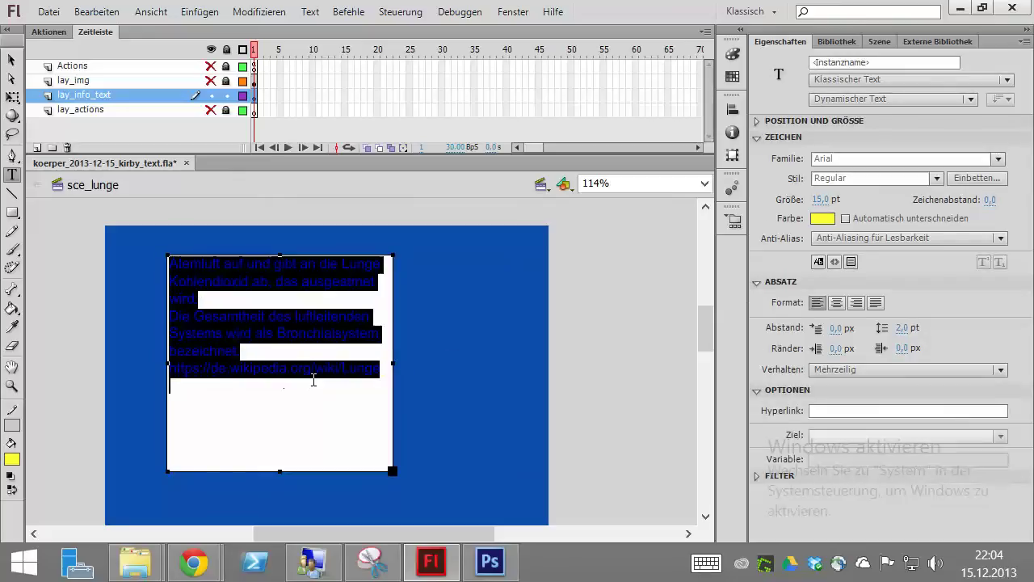
pyautogui.moveTo(377, 370); pyautogui.dragTo(168, 369)
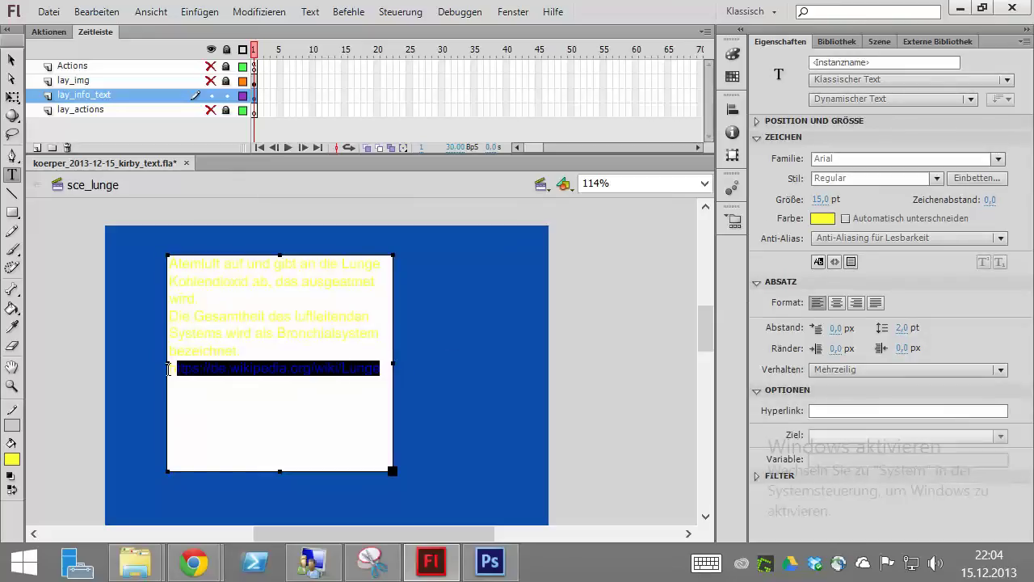
pyautogui.click(427, 351)
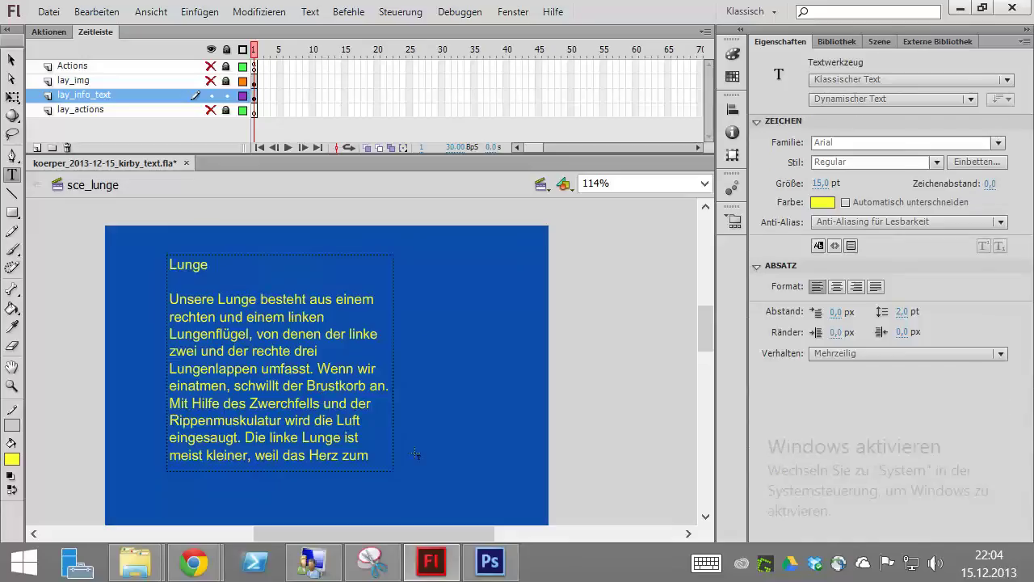
# - Extend the lung text field further downward to fit more lines, keeping its width
pyautogui.click(341, 438)
pyautogui.moveTo(281, 401); pyautogui.dragTo(272, 480)
pyautogui.scroll(-2, 457, 410)
pyautogui.scroll(4, 453, 408)
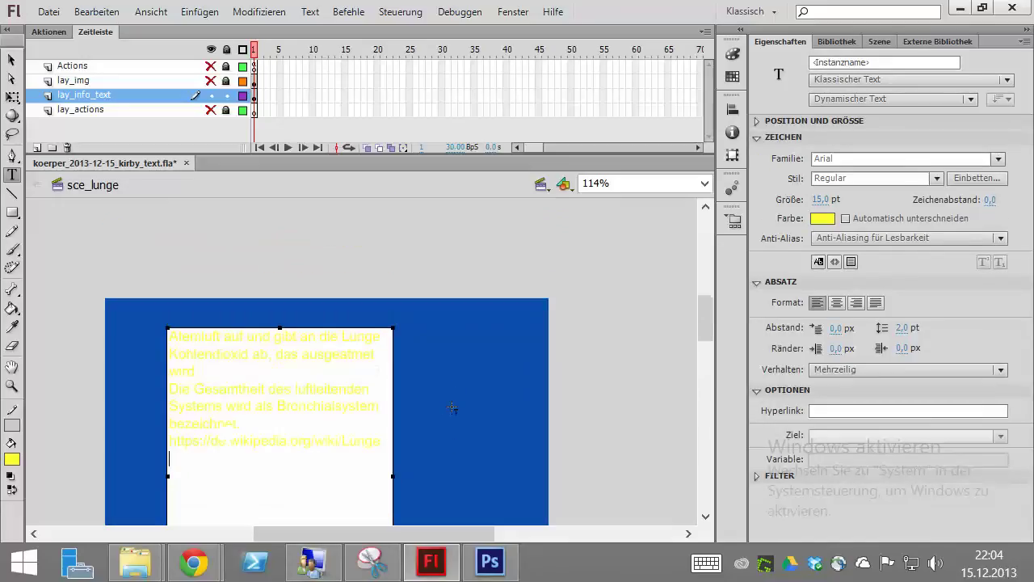
pyautogui.click(411, 350)
pyautogui.scroll(-3, 410, 312)
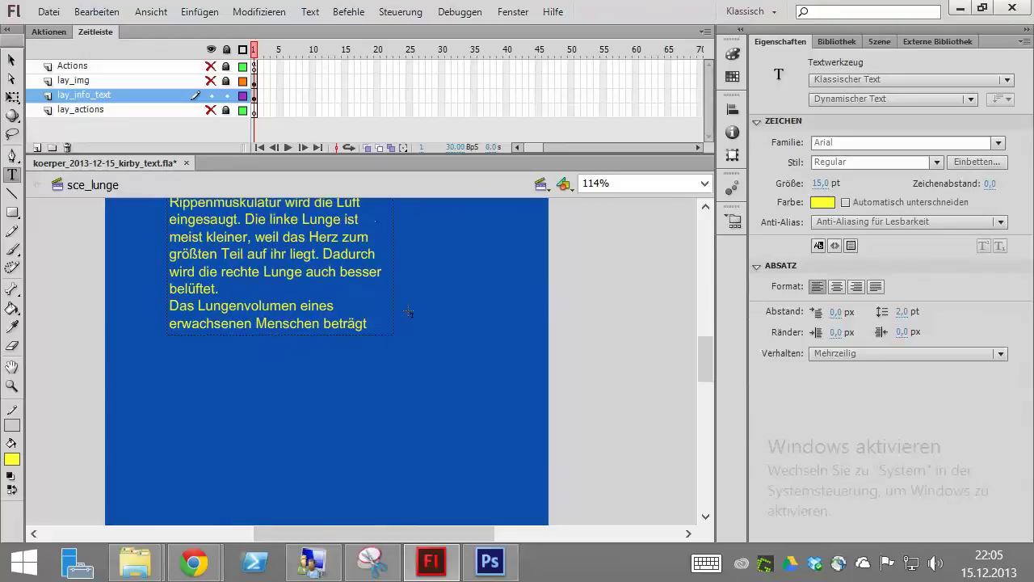
pyautogui.scroll(2, 435, 333)
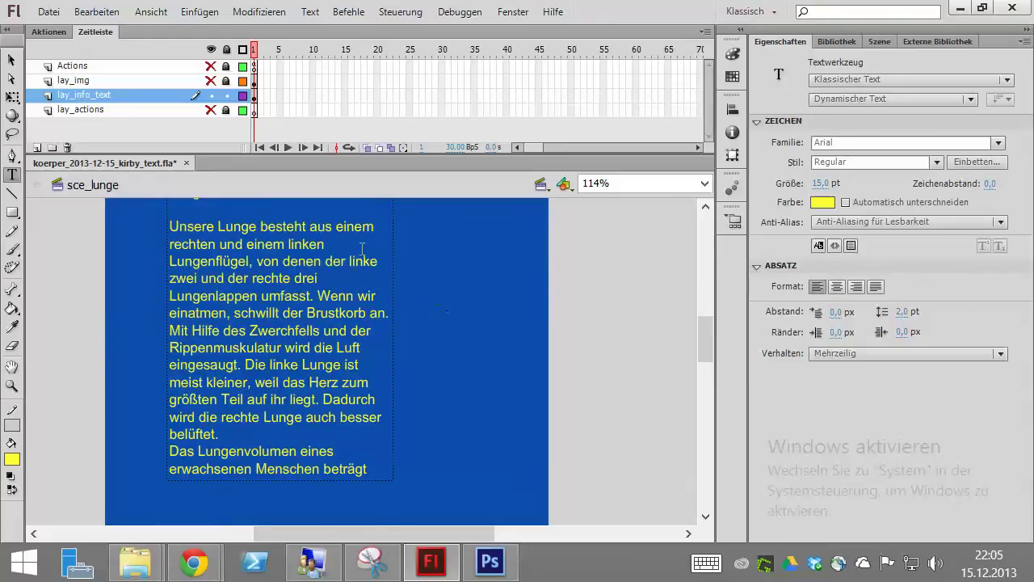
# - Give the lung text field the instance name ins_lunge_text
pyautogui.click(12, 59)
pyautogui.click(371, 257)
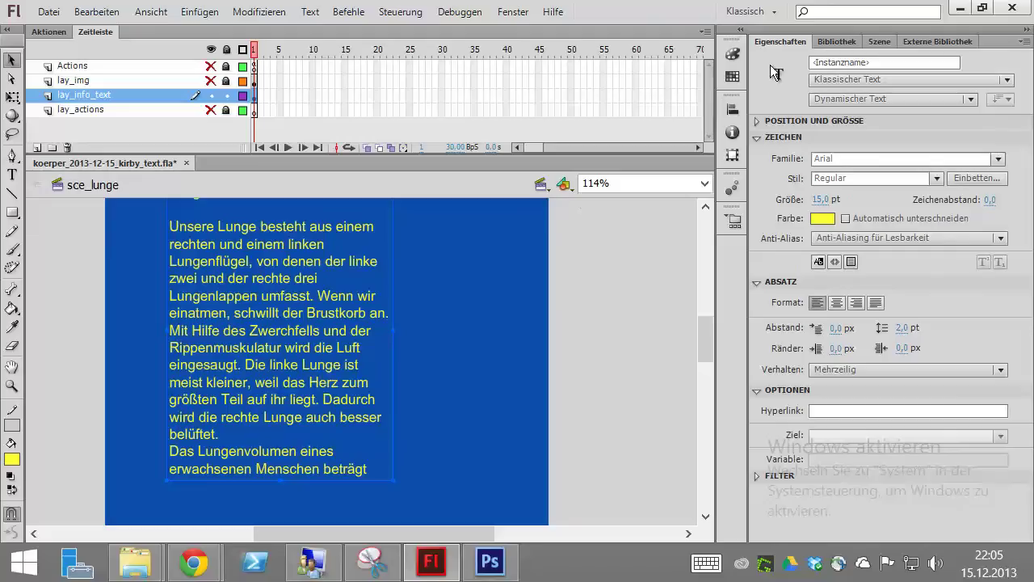
pyautogui.click(830, 61)
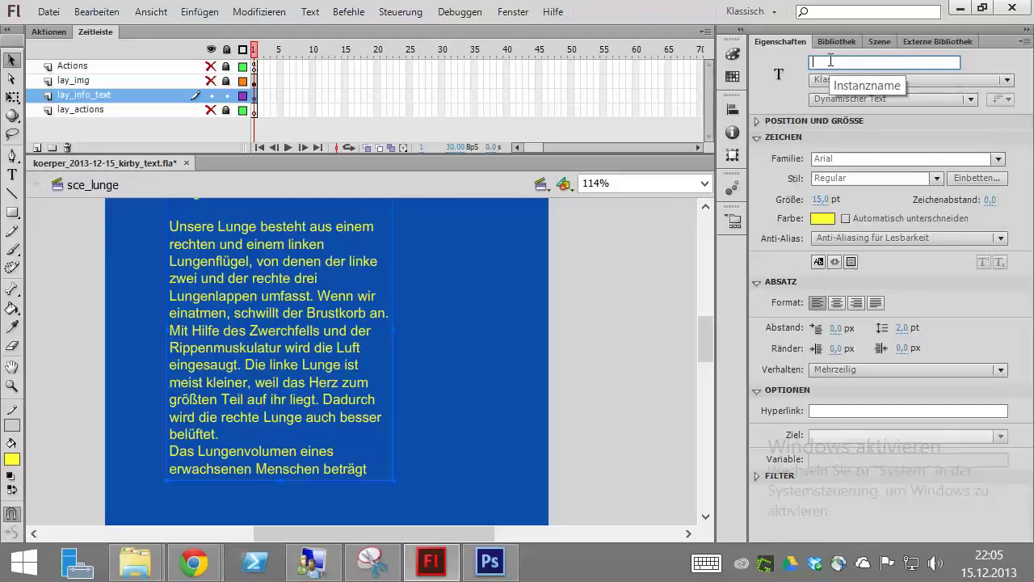
pyautogui.write('ins')
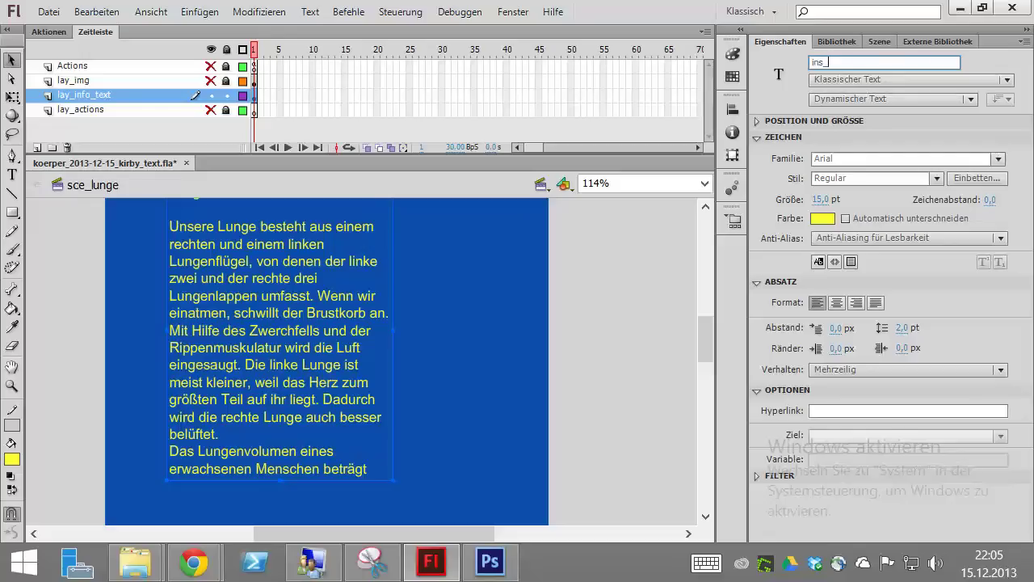
pyautogui.write('_lunge_text')
pyautogui.press('Tab')
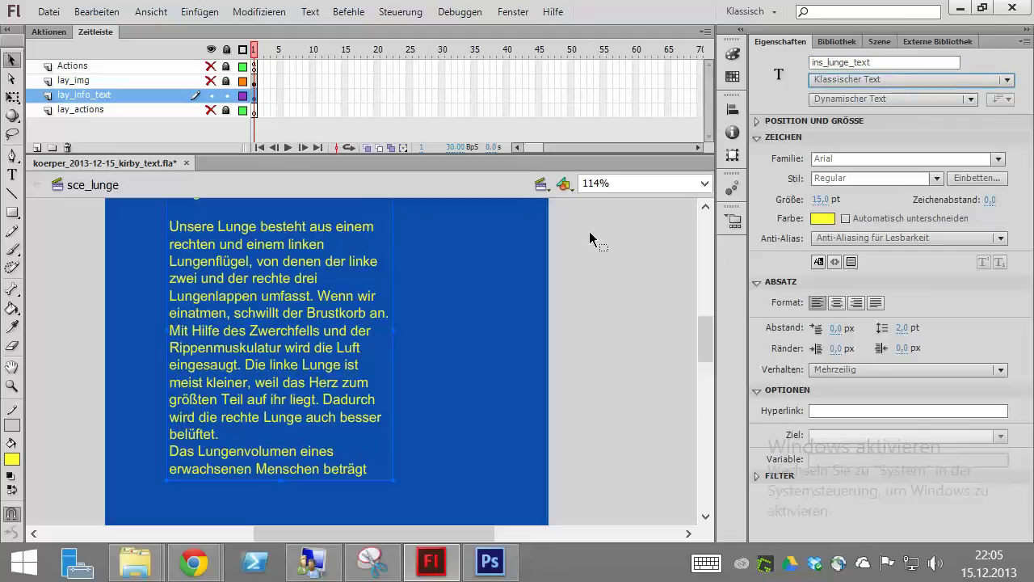
# - Try a pink text colour on the lung text field, then settle on white
pyautogui.click(447, 242)
pyautogui.click(322, 282)
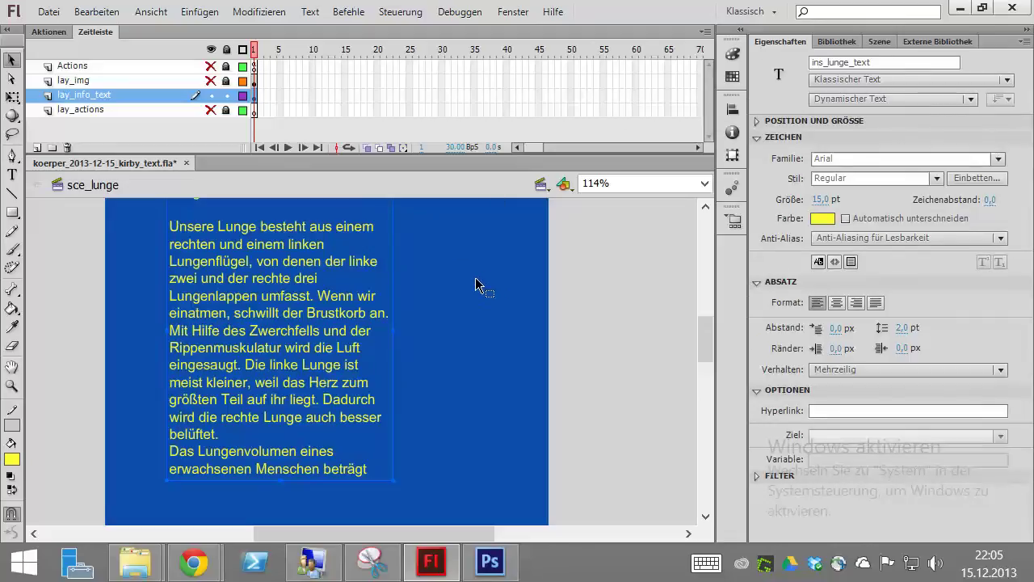
pyautogui.click(399, 274)
pyautogui.click(287, 282)
pyautogui.click(827, 219)
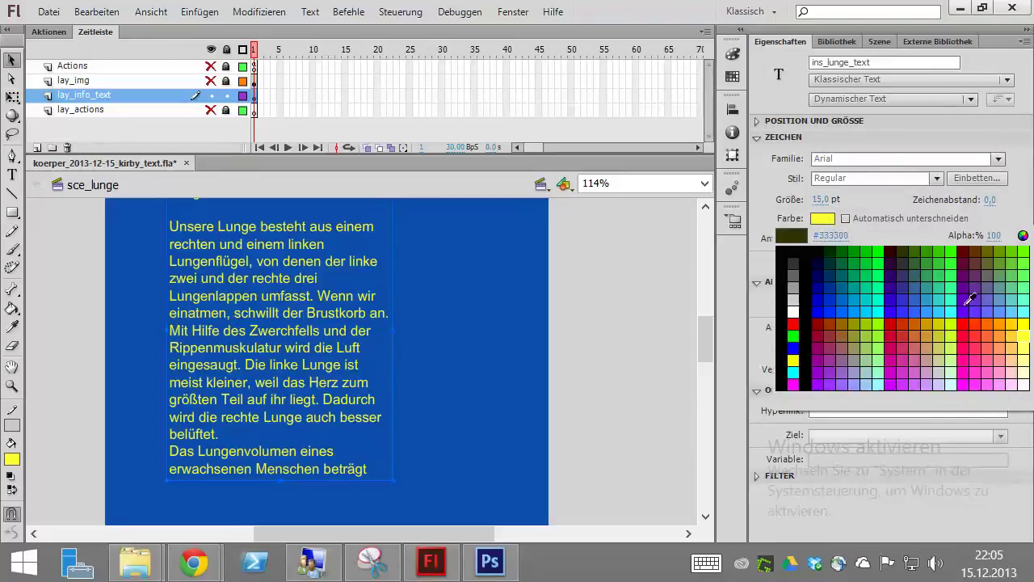
pyautogui.click(994, 383)
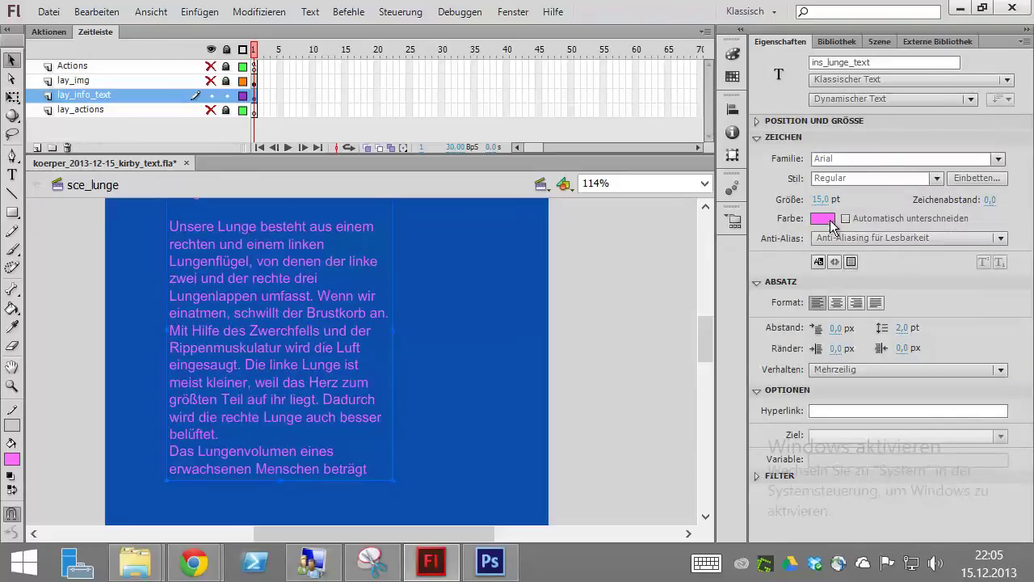
pyautogui.click(823, 219)
pyautogui.click(1027, 385)
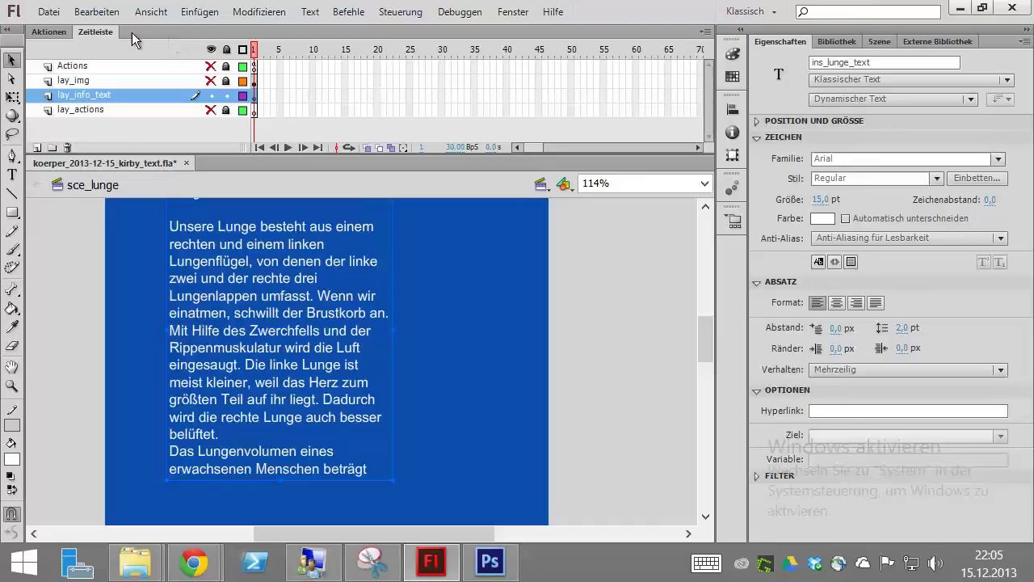
# - Add a UIScrollBar component from the User Interface components, snapped to the right edge of the lung text field
pyautogui.click(513, 13)
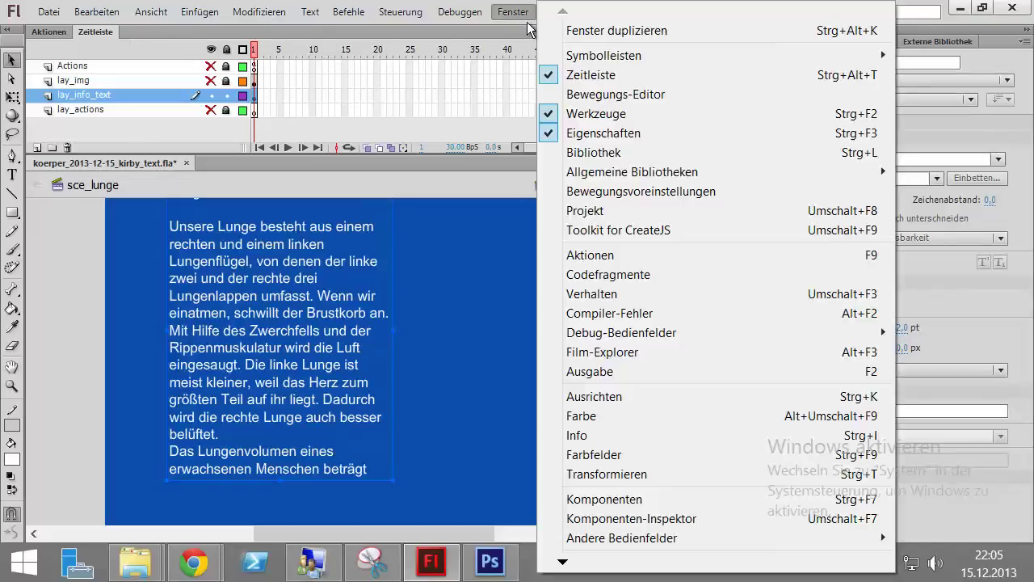
pyautogui.click(638, 499)
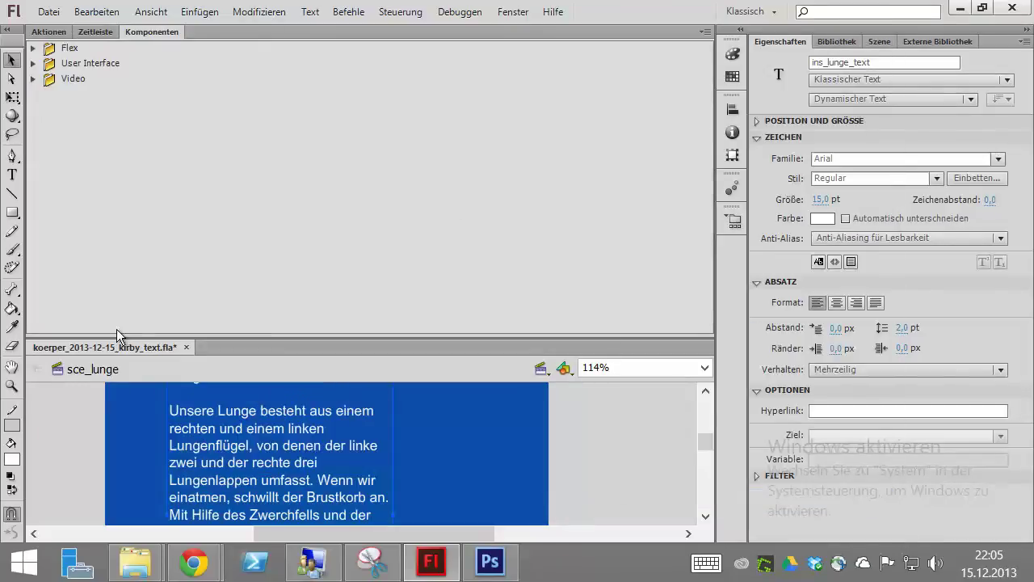
pyautogui.click(33, 64)
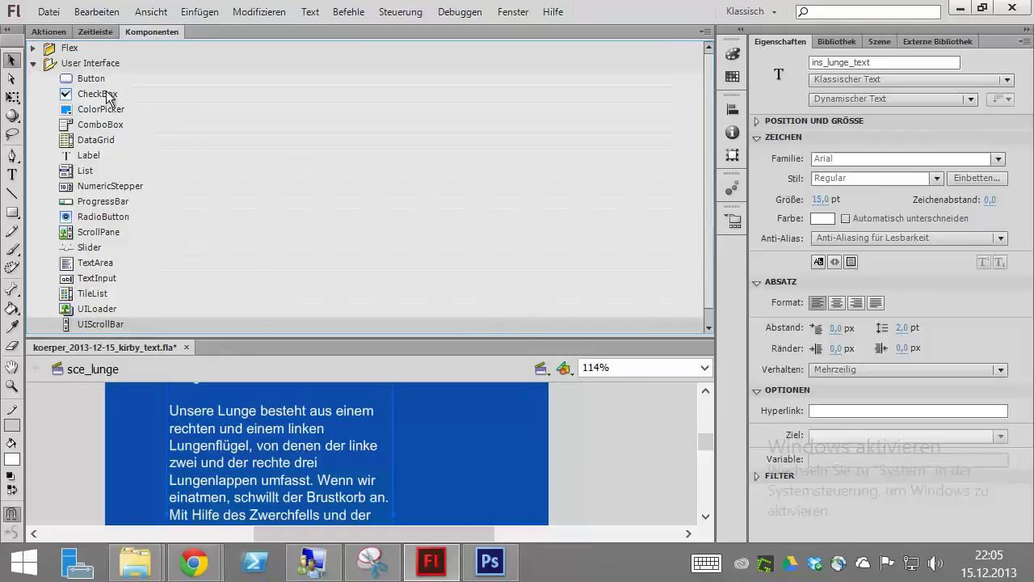
pyautogui.scroll(-1, 189, 132)
pyautogui.moveTo(112, 311); pyautogui.dragTo(402, 443)
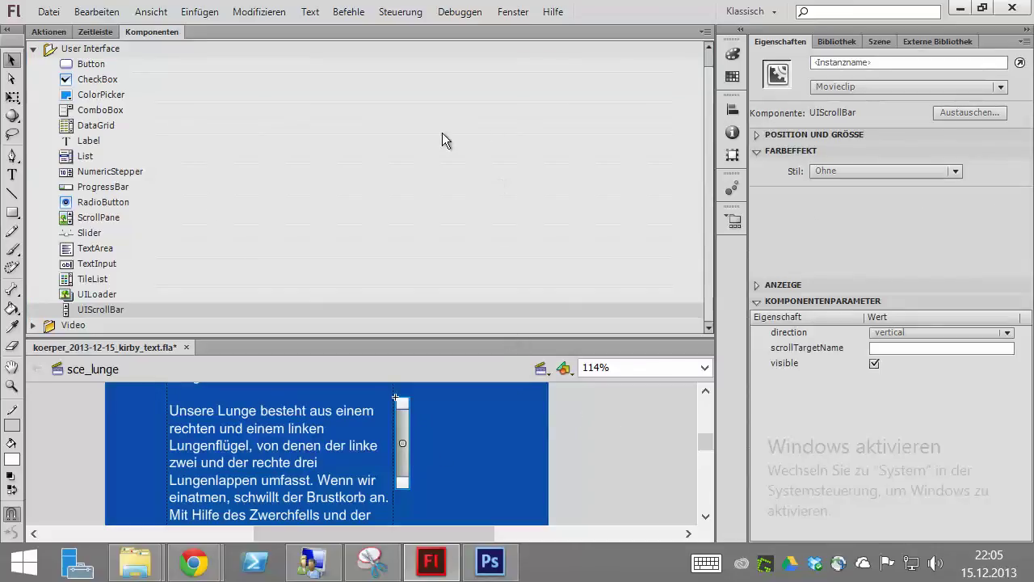
# - Give the UIScrollBar beside the lung text field the instance name ins_scrollbar_lunge
pyautogui.click(33, 49)
pyautogui.click(95, 33)
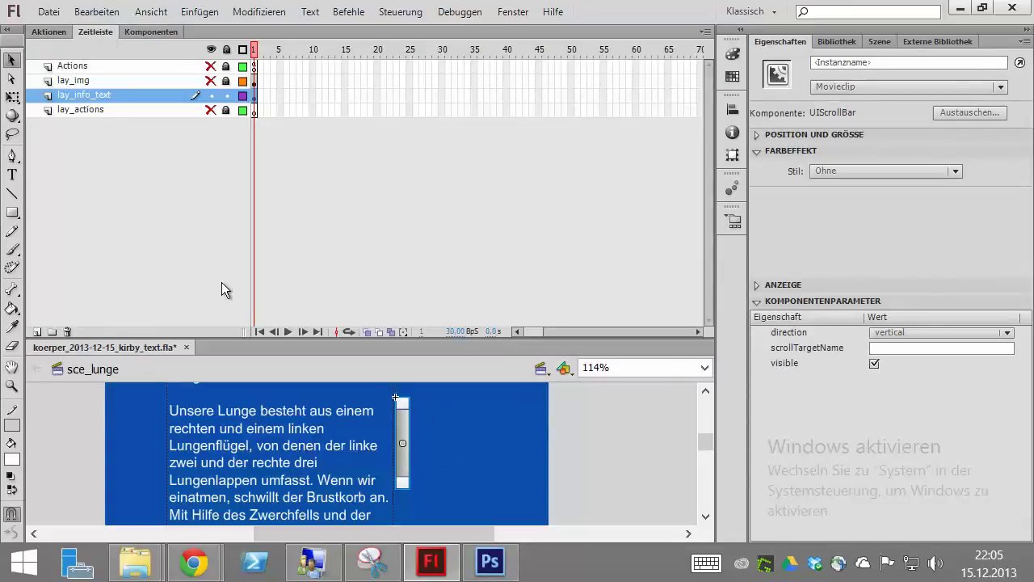
pyautogui.moveTo(221, 337); pyautogui.dragTo(221, 153)
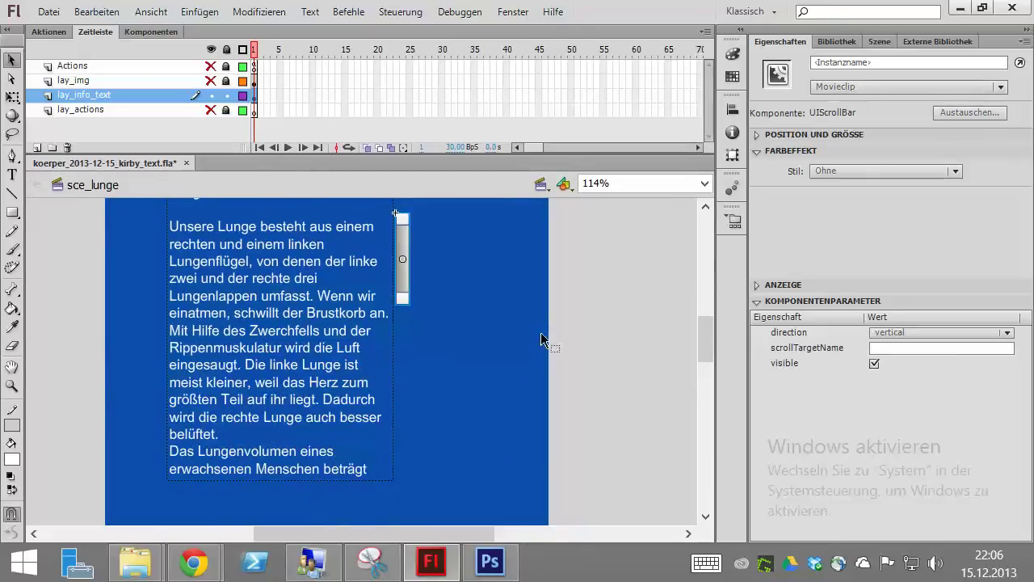
pyautogui.click(849, 64)
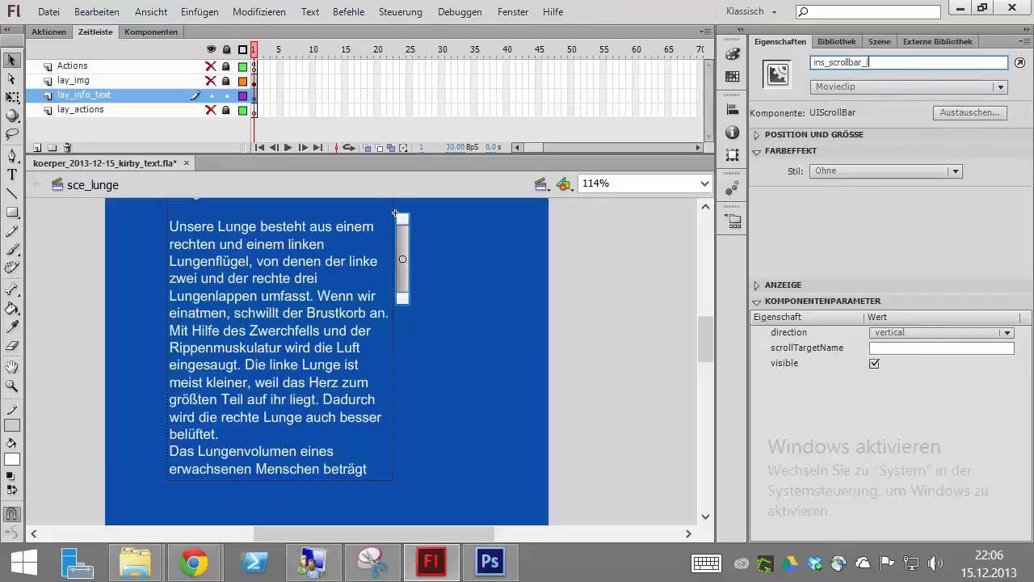
pyautogui.press('Tab')
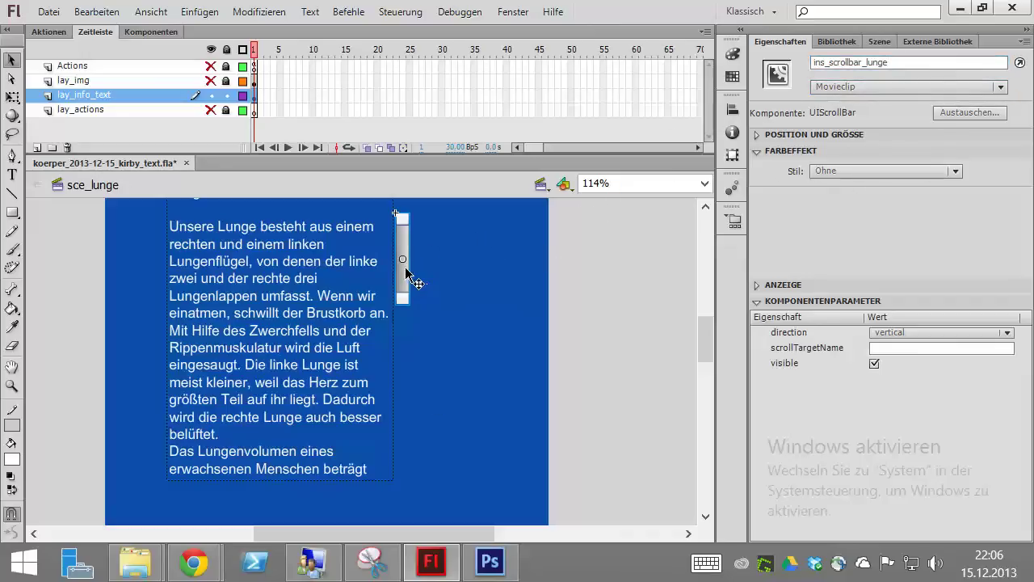
# - Set the lung scrollbar's height to 289 px so it reaches the lower edge of the text field
pyautogui.click(836, 41)
pyautogui.click(779, 41)
pyautogui.click(794, 135)
pyautogui.moveTo(900, 182); pyautogui.dragTo(1033, 183)
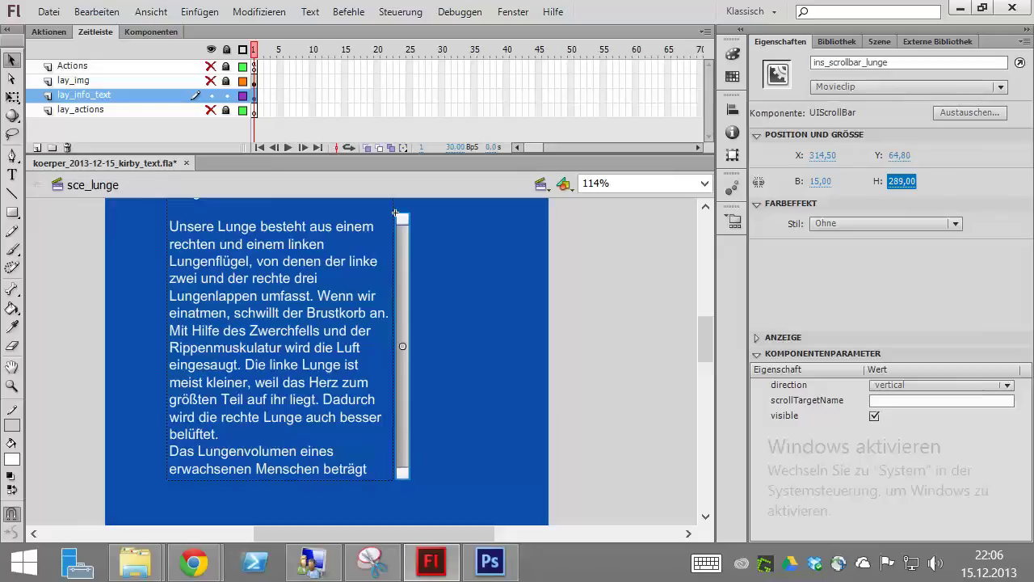
pyautogui.click(477, 260)
# - Move the scrollbar up to the text field's top edge at Y 31,55 with height 323 px, and save the document
pyautogui.scroll(3, 456, 271)
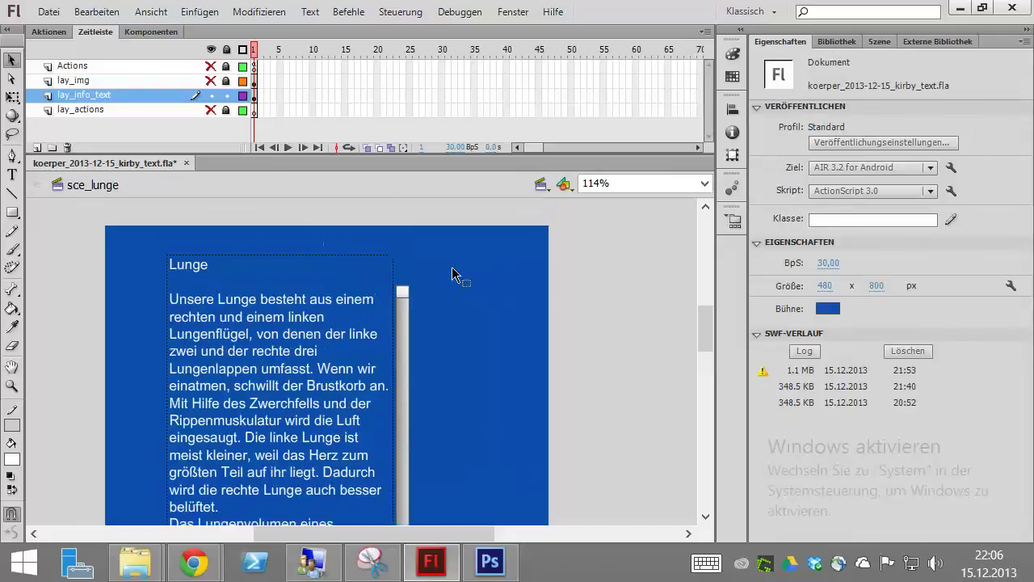
pyautogui.click(404, 295)
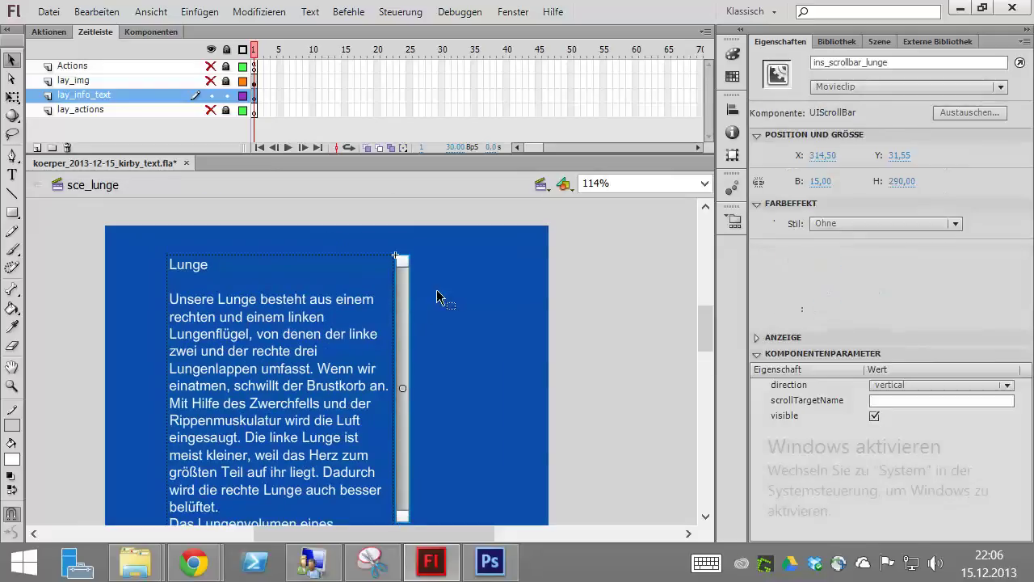
pyautogui.scroll(-2, 399, 440)
pyautogui.moveTo(903, 181); pyautogui.dragTo(936, 181)
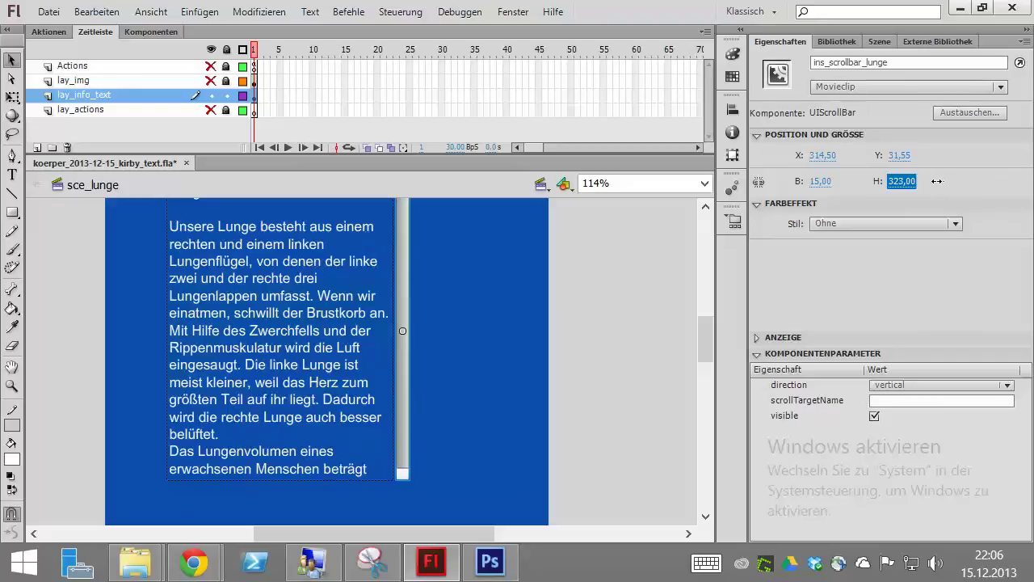
pyautogui.click(450, 295)
pyautogui.scroll(2, 449, 297)
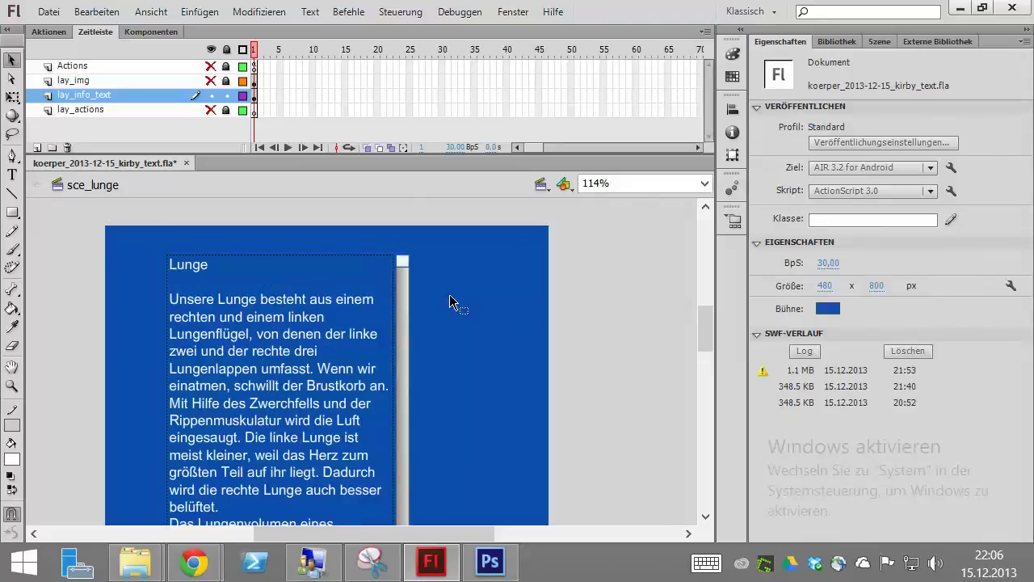
pyautogui.click(49, 11)
pyautogui.click(97, 154)
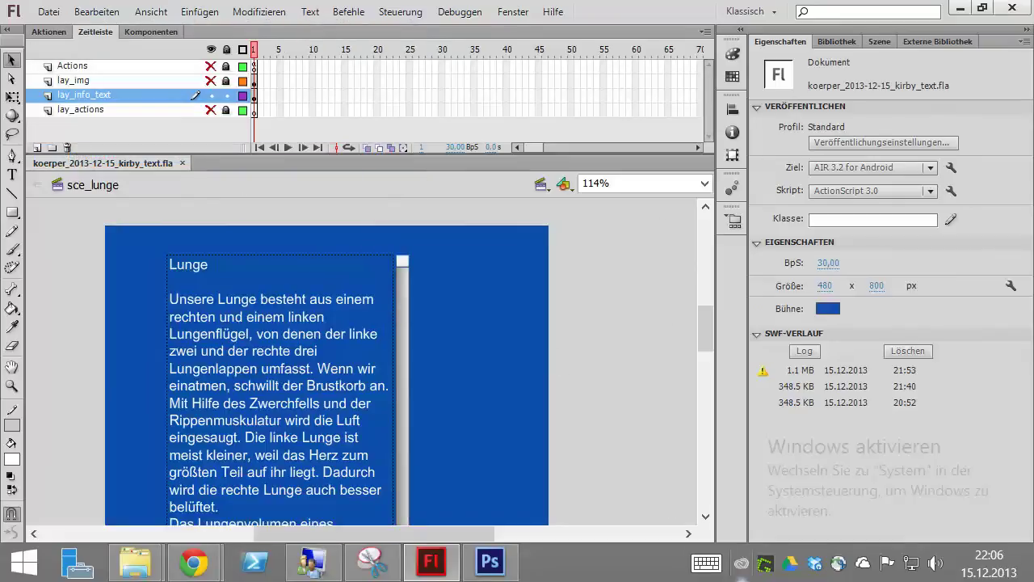
# - Unlock and show the Actions layer, and open its frame 1 script with the code area widened
pyautogui.rightClick(252, 312)
pyautogui.press('Escape')
pyautogui.click(254, 66)
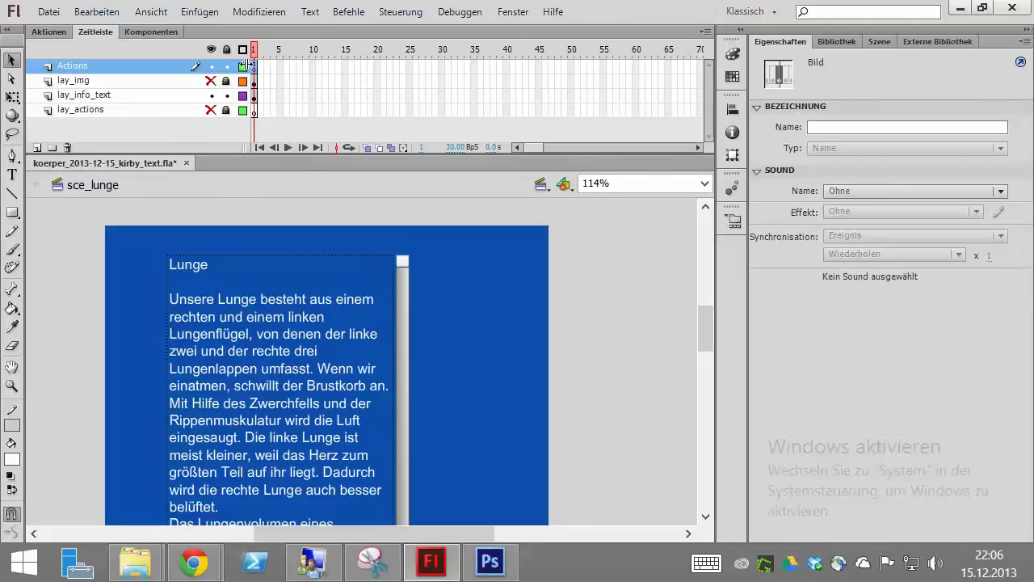
pyautogui.click(65, 33)
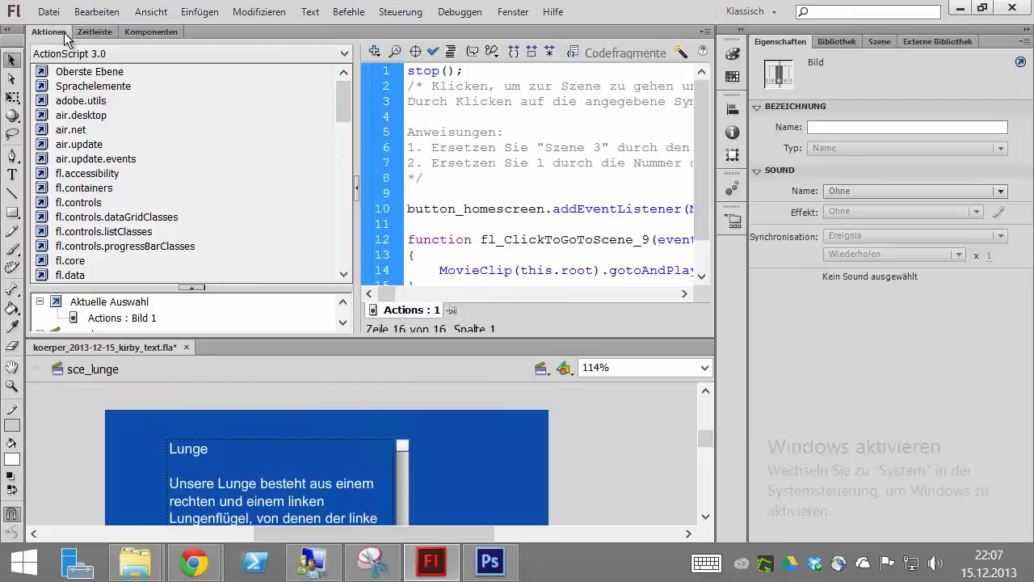
pyautogui.click(356, 188)
pyautogui.click(366, 240)
pyautogui.scroll(-1, 392, 233)
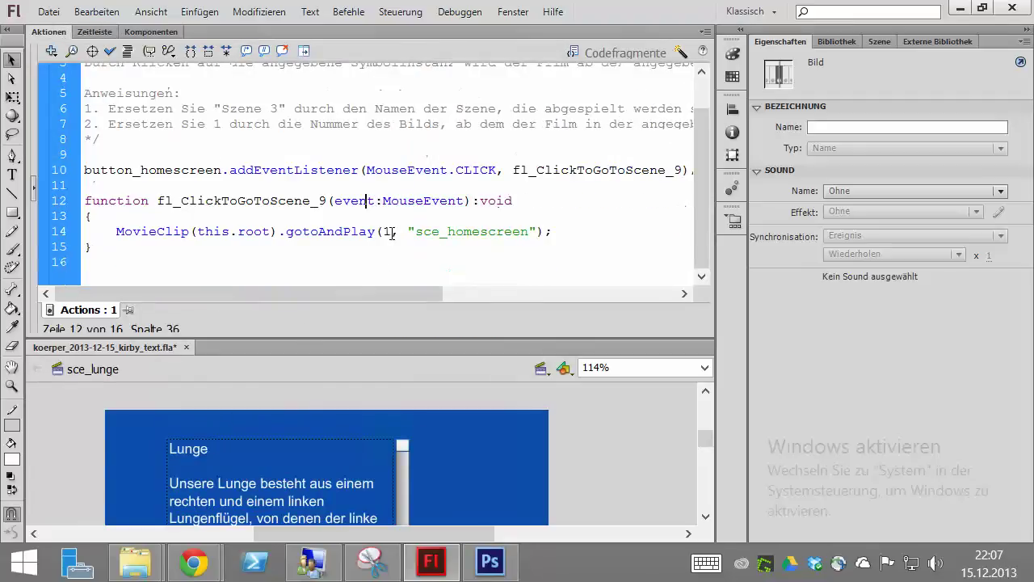
# - Add ins_scrollbar_lunge.scrollTarget = ins_lunge_text; on line 16 below the homescreen function, and save the document
pyautogui.click(366, 271)
pyautogui.write('ins_scrollbar_lunge.scroll')
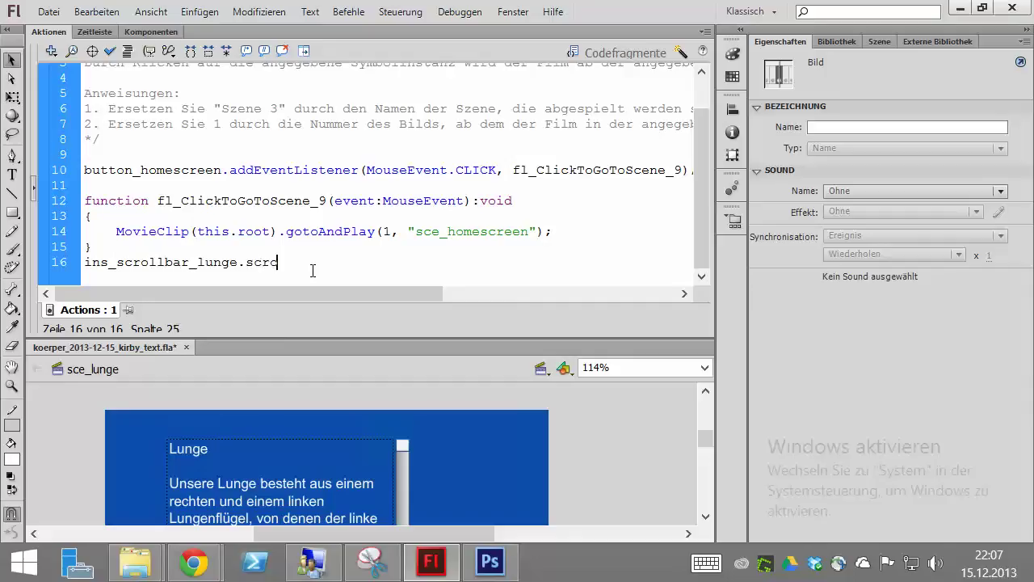
pyautogui.write('arget = ins_lunge_text;')
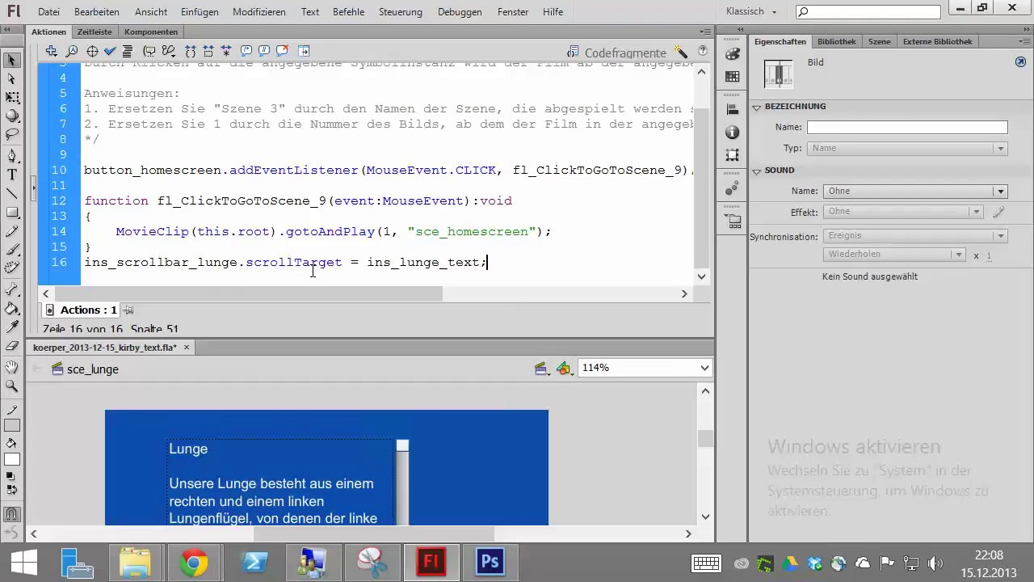
pyautogui.press('Return')
pyautogui.scroll(-1, 313, 271)
pyautogui.hotkey('ctrl', 's')
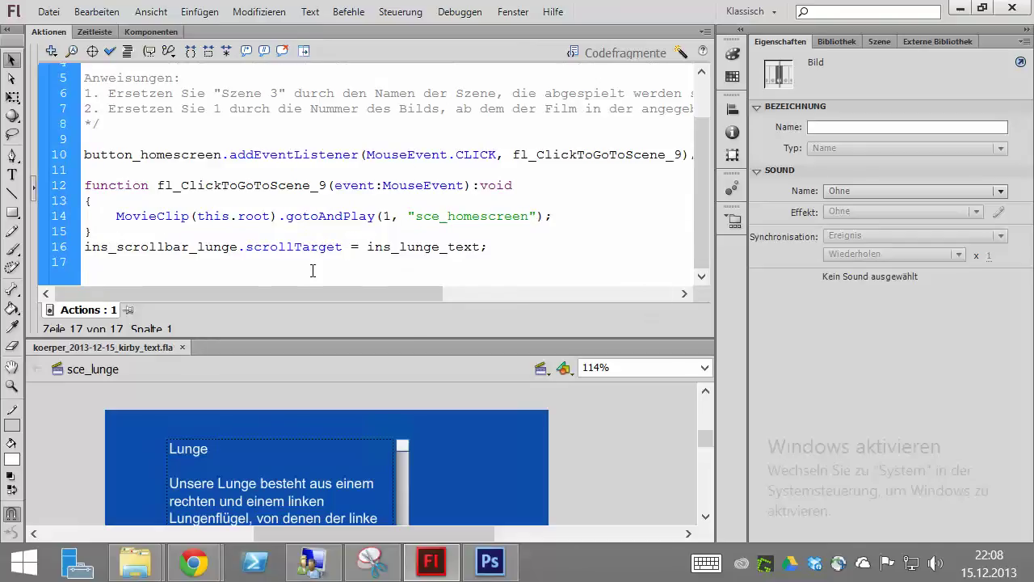
# - Test the sce_lunge scene, try the scrollbar on the lung text, and close the preview
pyautogui.click(445, 13)
pyautogui.moveTo(349, 16)
pyautogui.moveTo(398, 16)
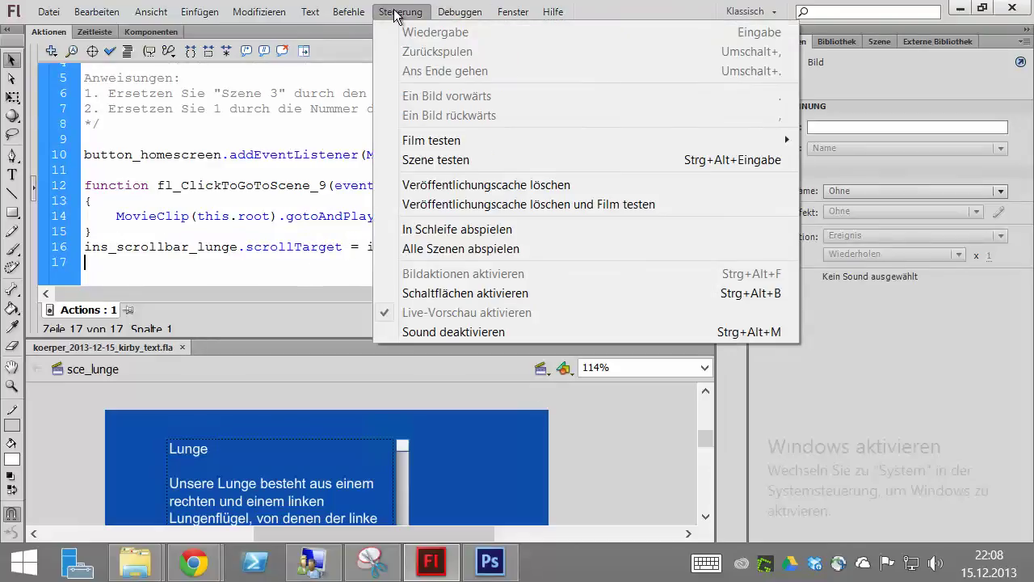
pyautogui.click(437, 161)
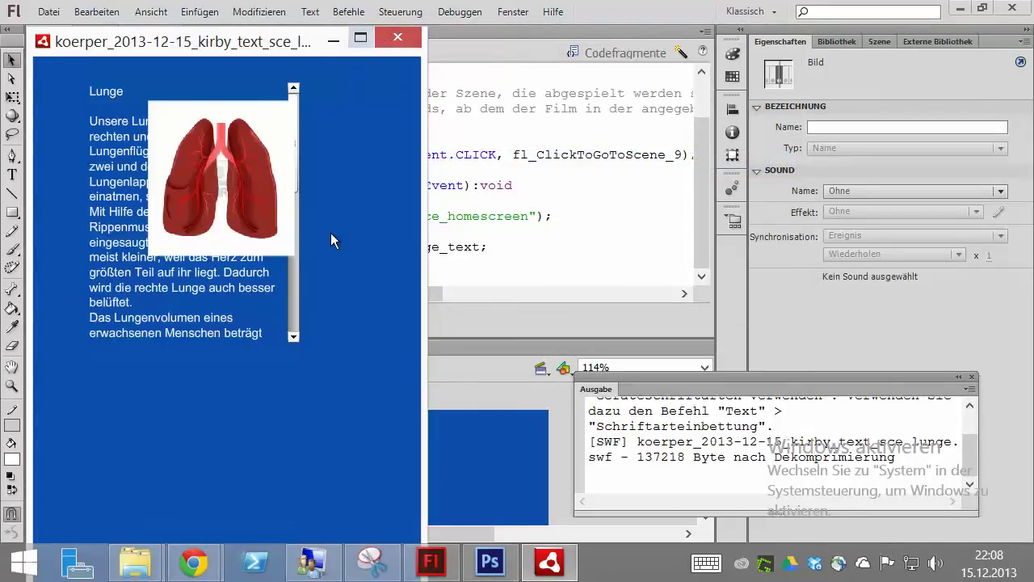
pyautogui.moveTo(293, 191); pyautogui.dragTo(291, 133)
pyautogui.click(391, 45)
# - Move the lung text field and its scrollbar together down the stage to Y 285,45
pyautogui.click(96, 32)
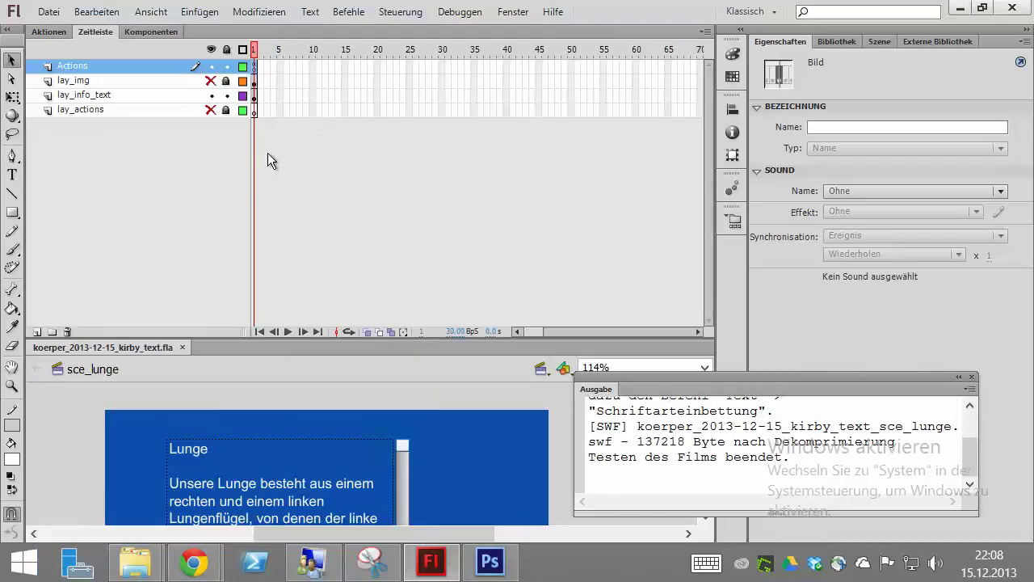
pyautogui.click(454, 456)
pyautogui.scroll(-5, 474, 439)
pyautogui.scroll(4, 474, 439)
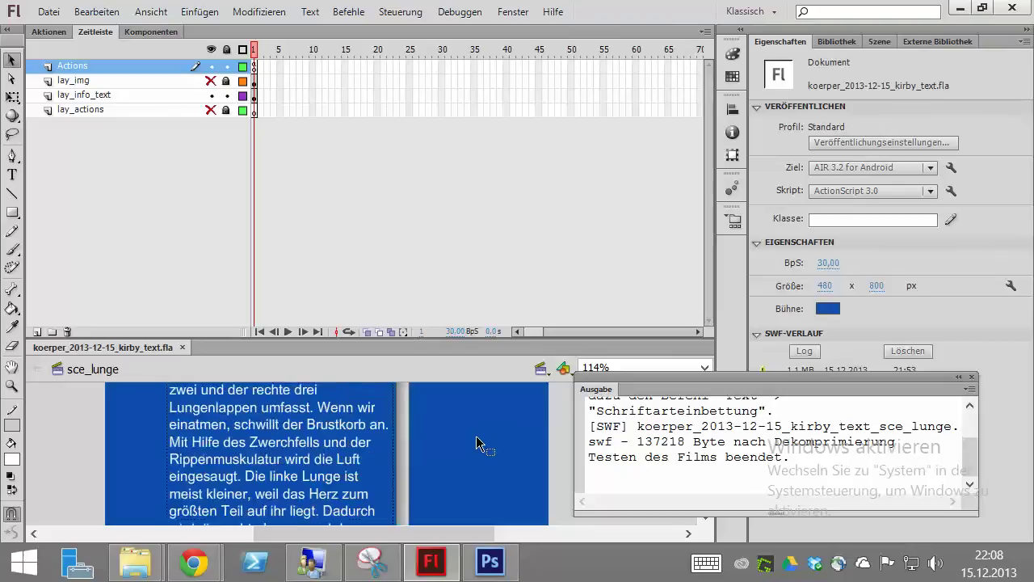
pyautogui.moveTo(462, 338); pyautogui.dragTo(462, 153)
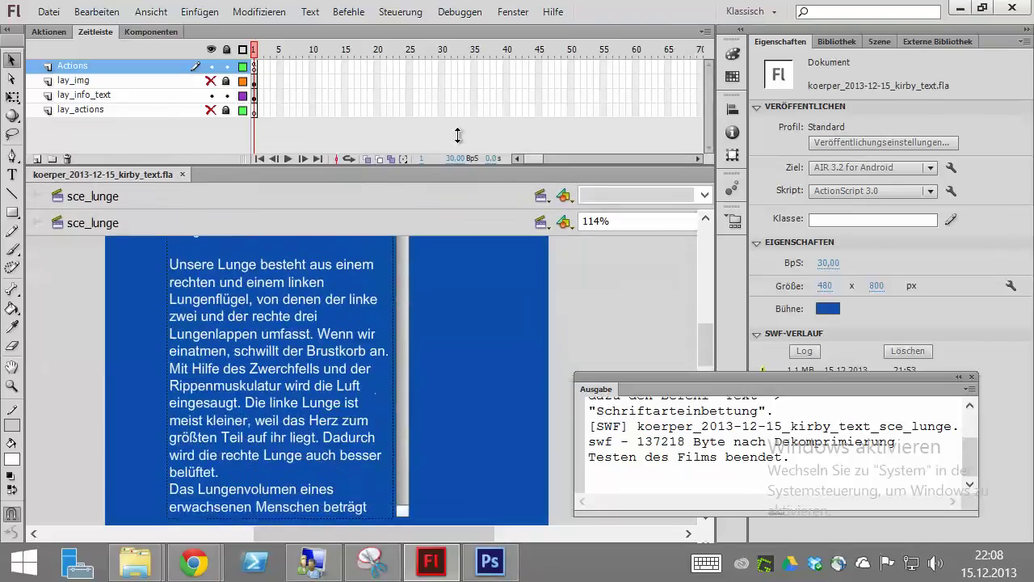
pyautogui.click(388, 354)
pyautogui.scroll(3, 464, 354)
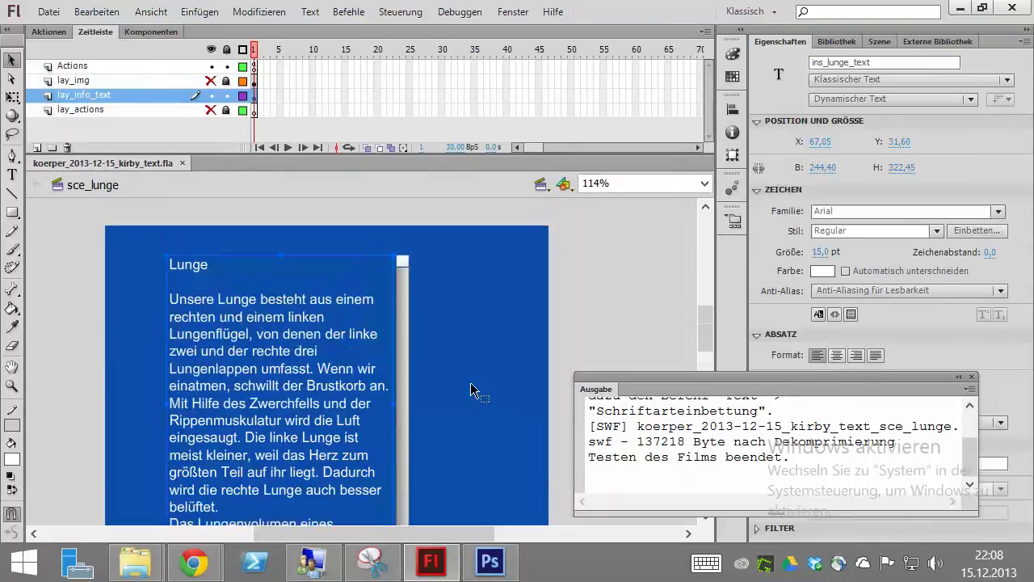
pyautogui.moveTo(139, 571); pyautogui.dragTo(153, 518)
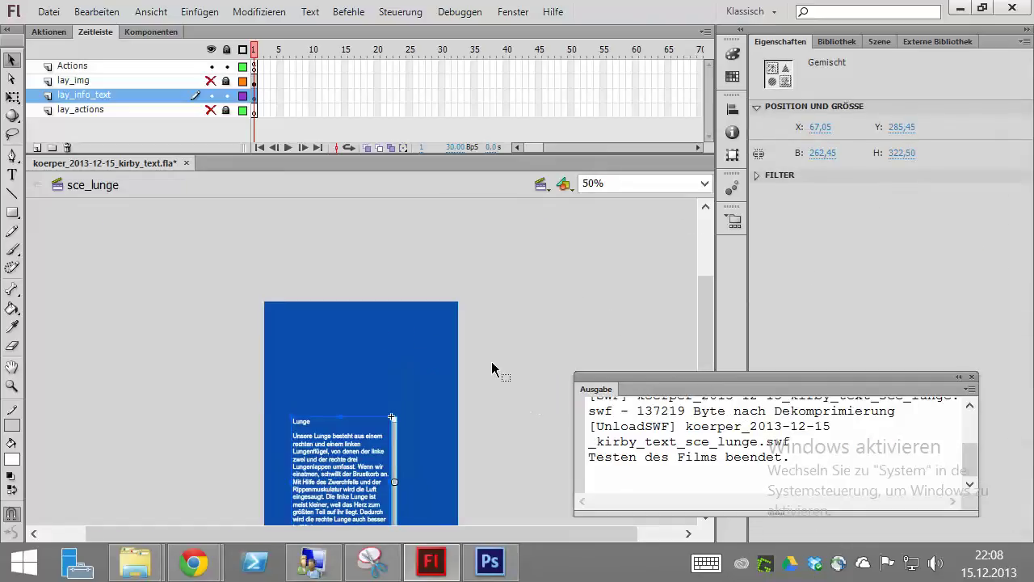
pyautogui.click(705, 186)
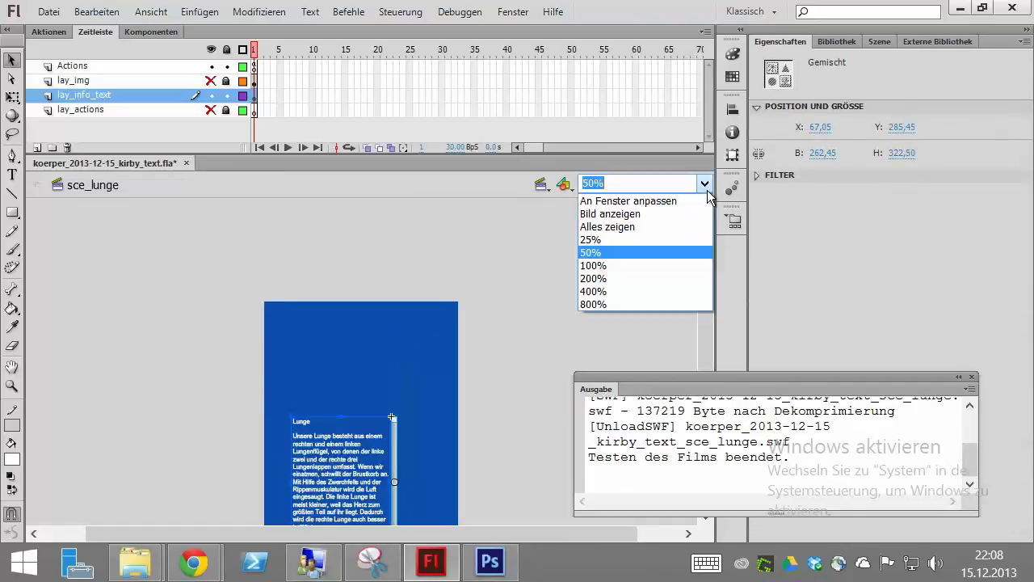
pyautogui.click(706, 185)
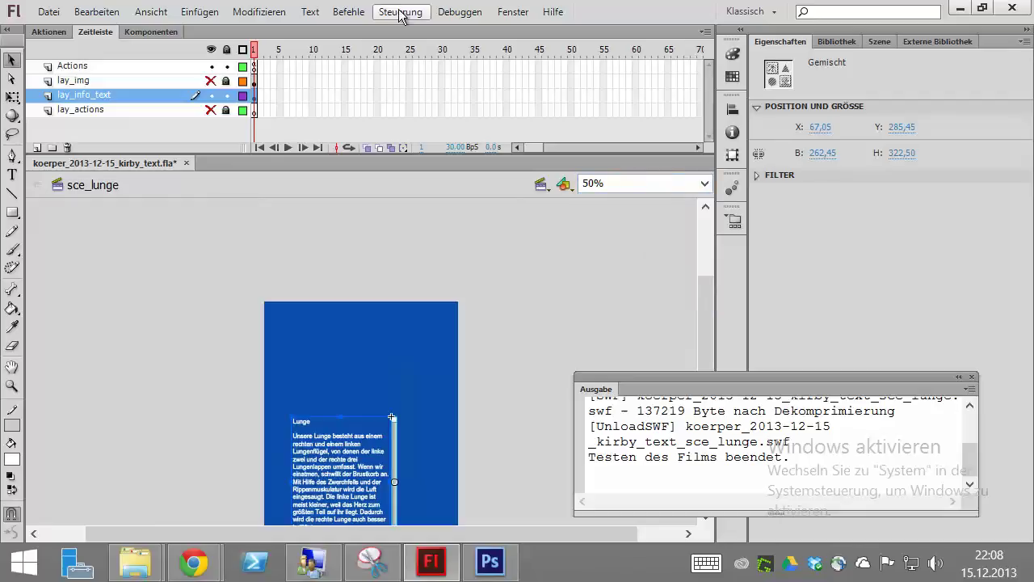
# - Show and unlock the lay_img and lay_actions layers, and deselect everything on the stage
pyautogui.click(211, 81)
pyautogui.click(227, 110)
pyautogui.click(211, 110)
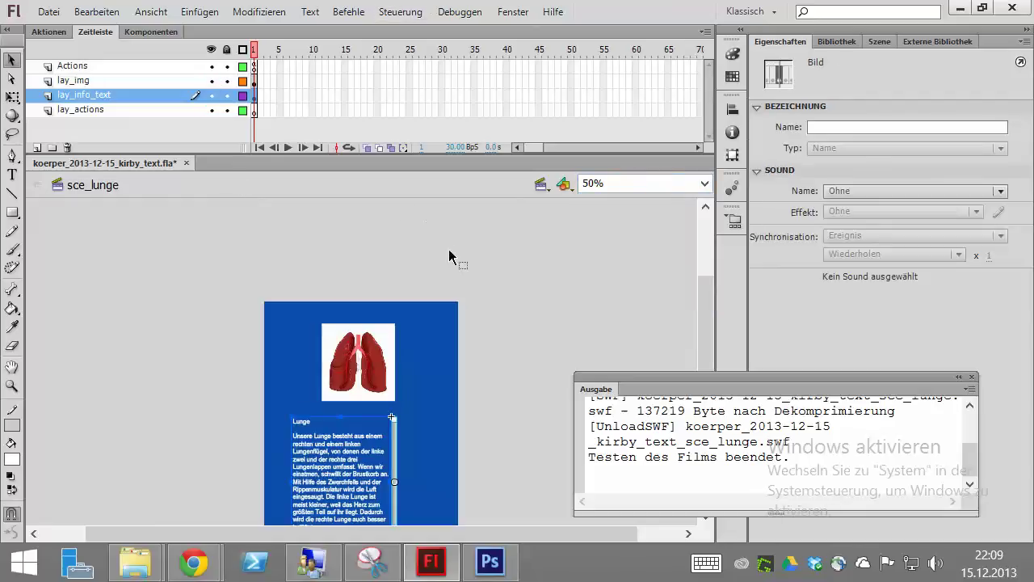
pyautogui.click(524, 292)
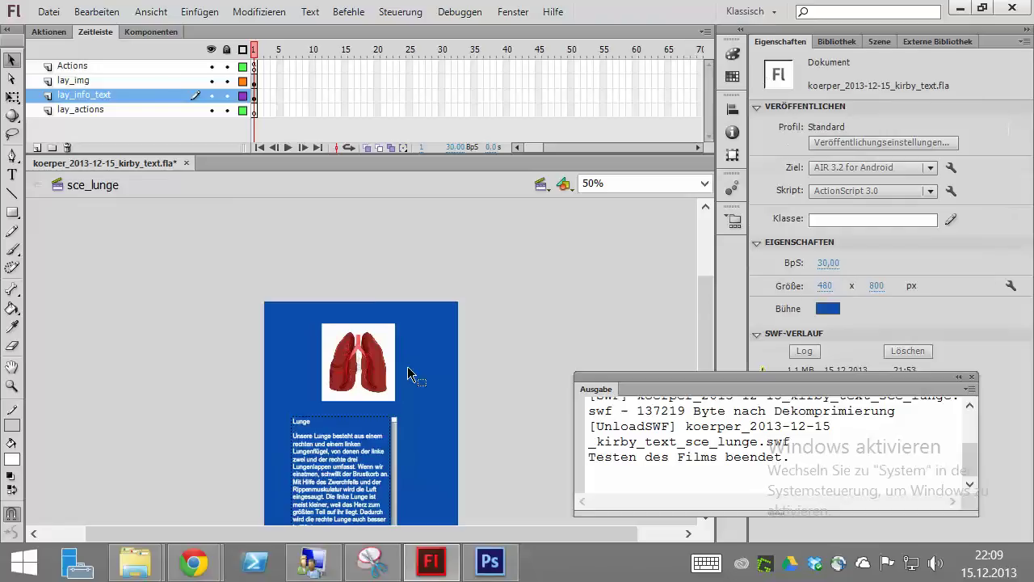
# - Test the sce_lunge scene again, scroll the lung text below the image, and maximize the preview window
pyautogui.click(391, 13)
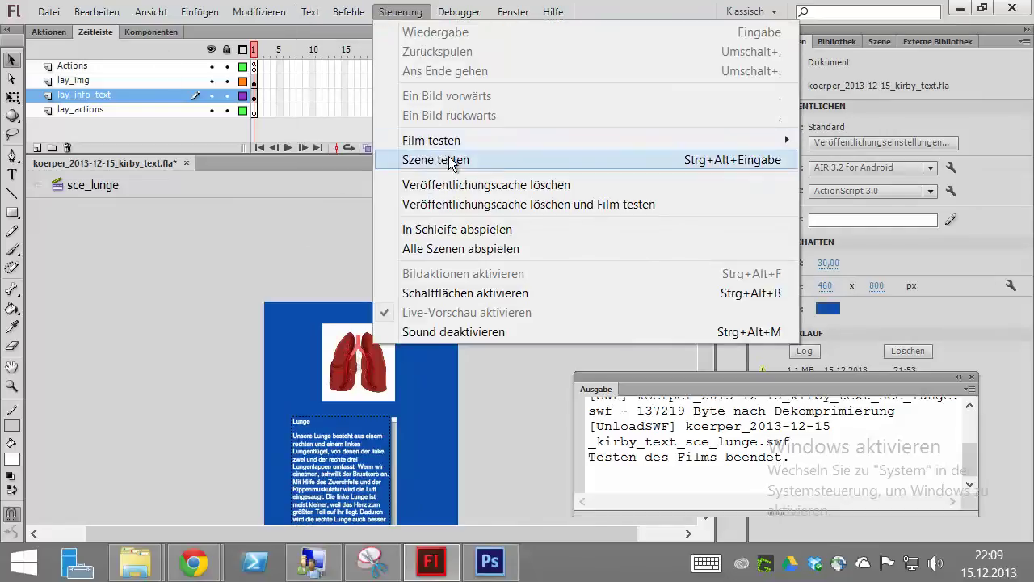
pyautogui.click(449, 160)
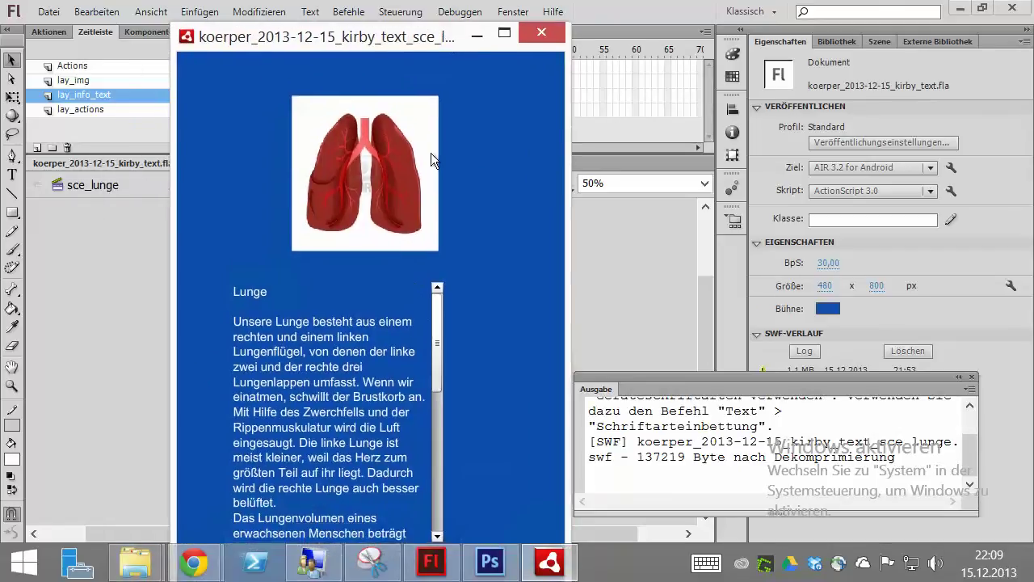
pyautogui.moveTo(433, 330)
pyautogui.mouseDown()
pyautogui.moveTo(431, 507)
pyautogui.moveTo(433, 323)
pyautogui.mouseUp()
pyautogui.click(505, 33)
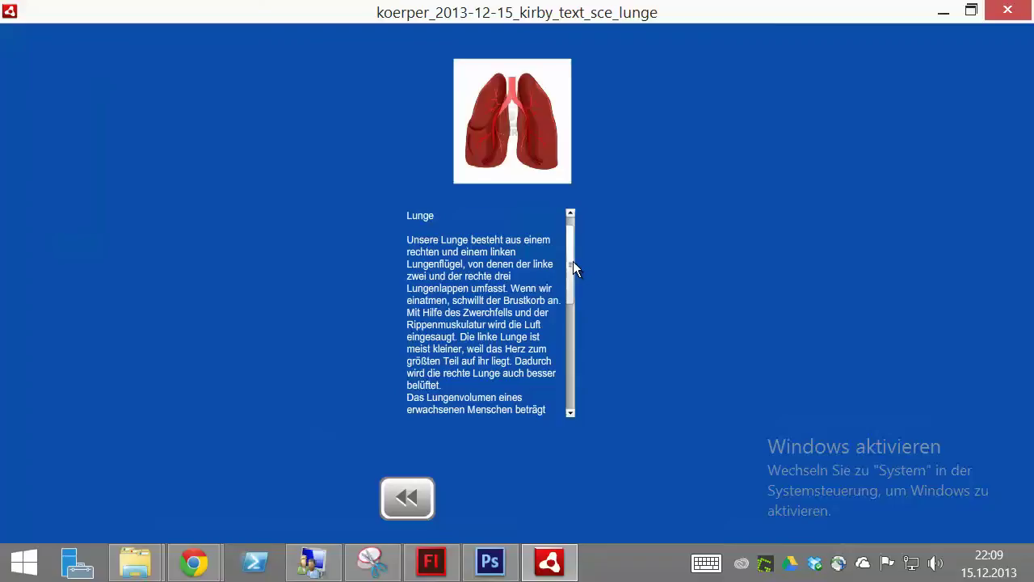